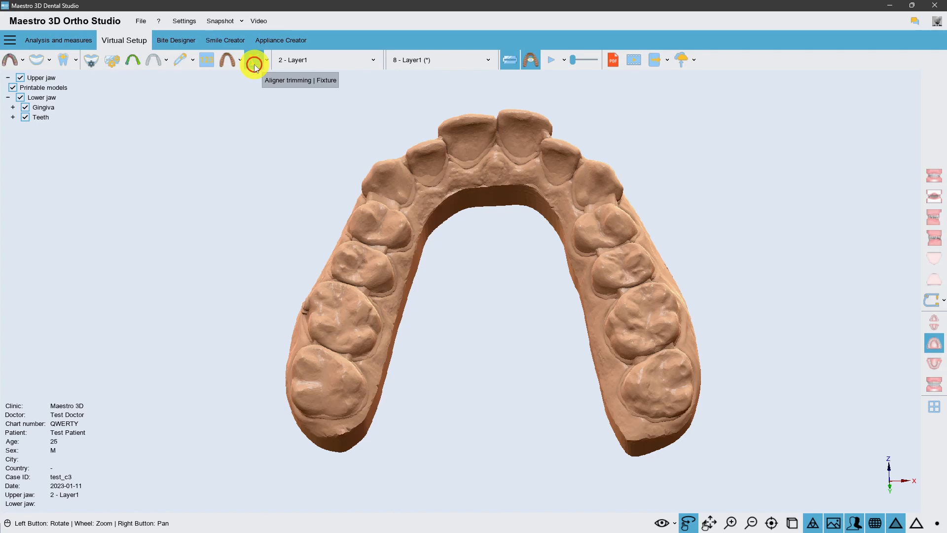
# Start the aligner trimming fixture tool for the upper jaw and choose the Hamer V2 fixture.
pyautogui.click(254, 61)
pyautogui.moveTo(556, 246); pyautogui.dragTo(535, 205)
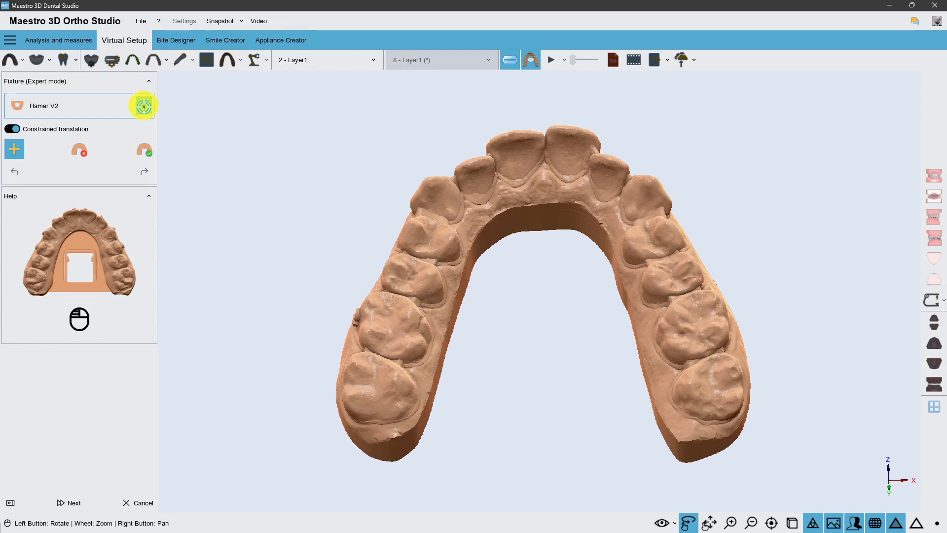
pyautogui.click(143, 106)
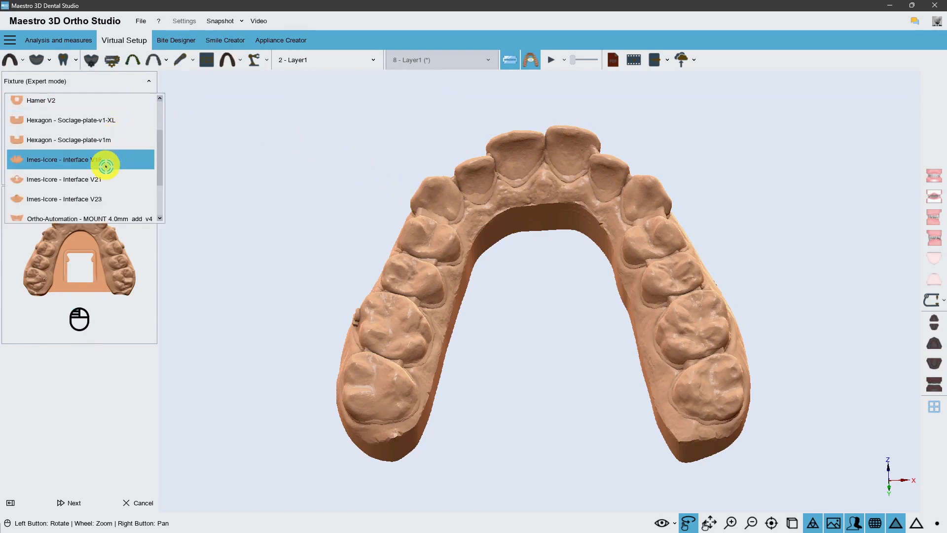
pyautogui.scroll(-2, 105, 167)
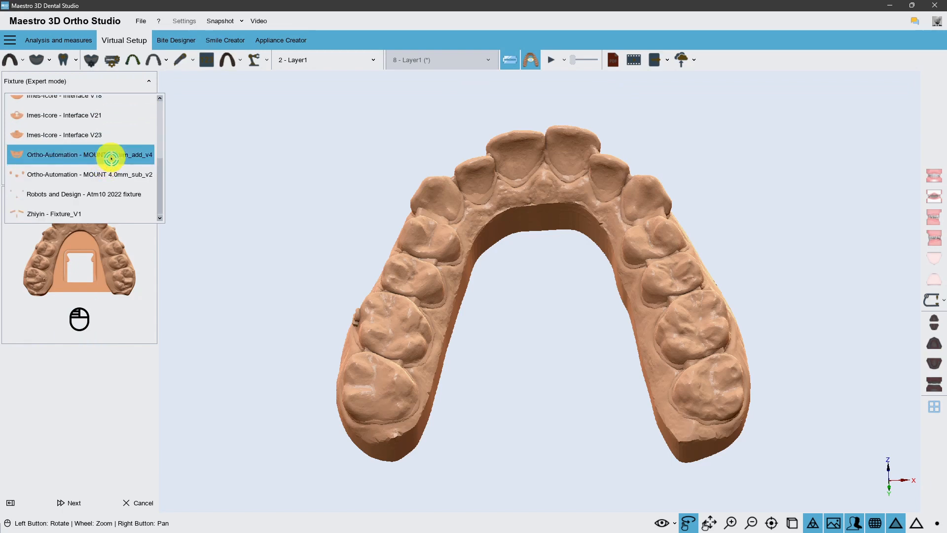
pyautogui.scroll(2, 111, 158)
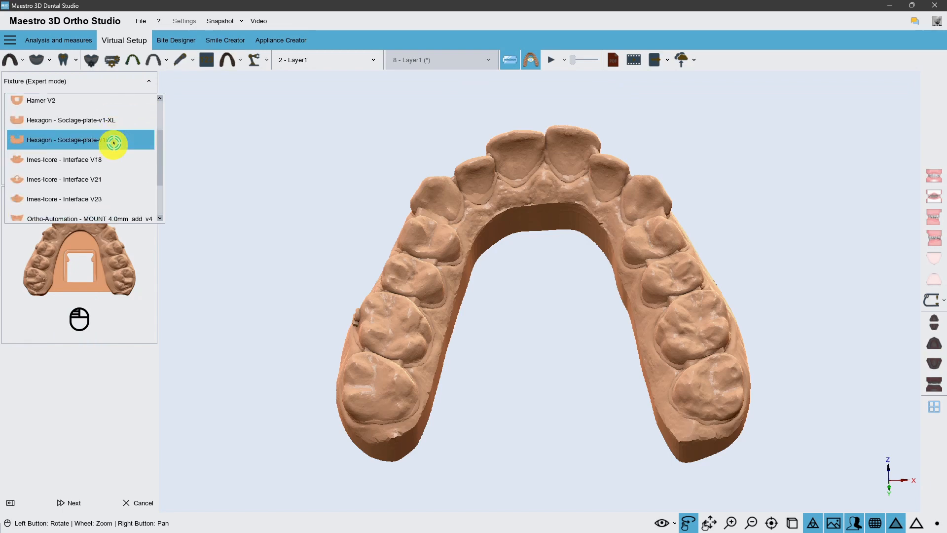
pyautogui.click(102, 101)
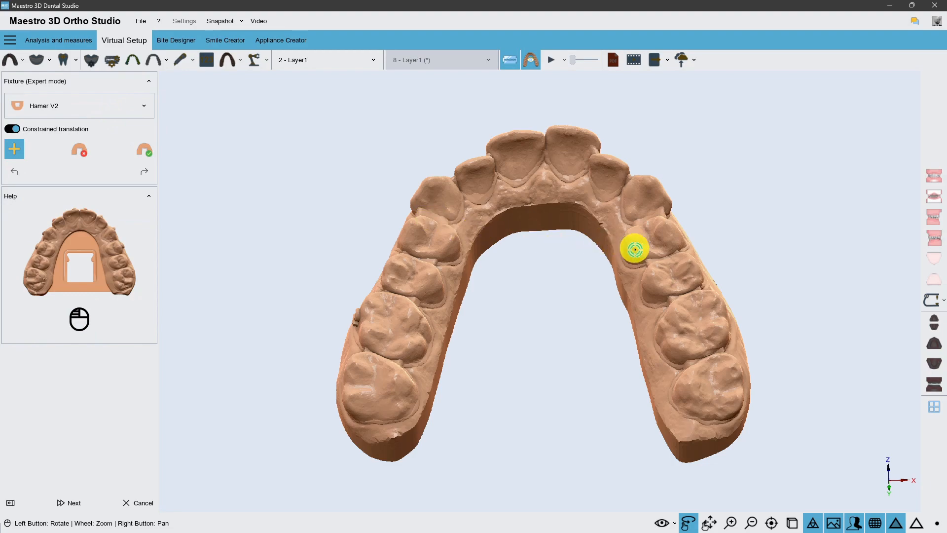
# Place the fixture on the underside of the upper jaw model, at the front of the arch.
pyautogui.moveTo(656, 247); pyautogui.dragTo(502, 224)
pyautogui.click(535, 178)
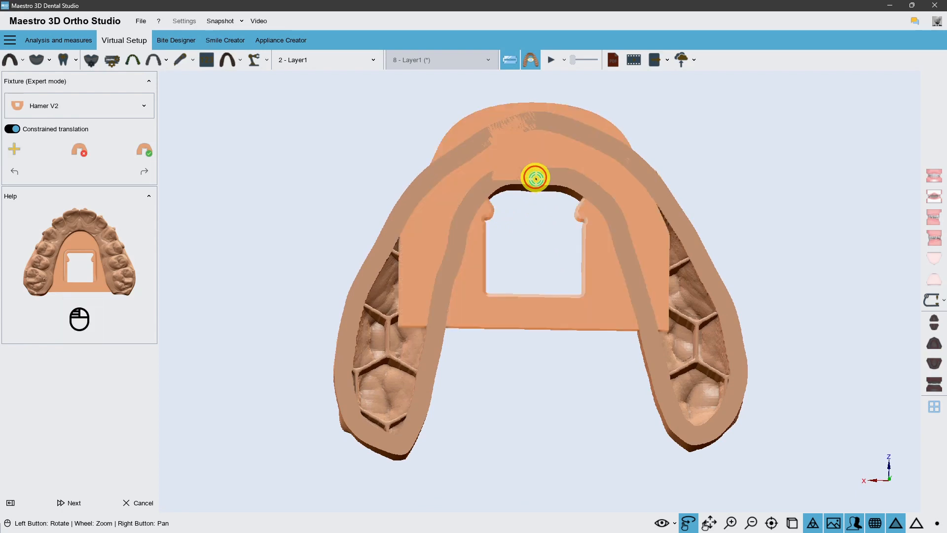
pyautogui.moveTo(455, 223); pyautogui.dragTo(601, 241)
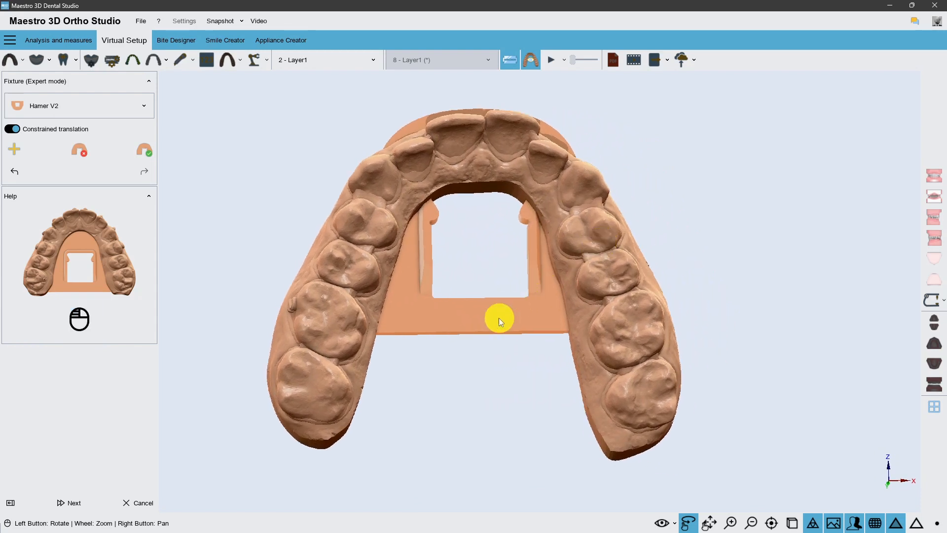
# Shift the fixture backward toward the molars and slightly sideways so that it sits centred within the arch.
pyautogui.click(501, 316)
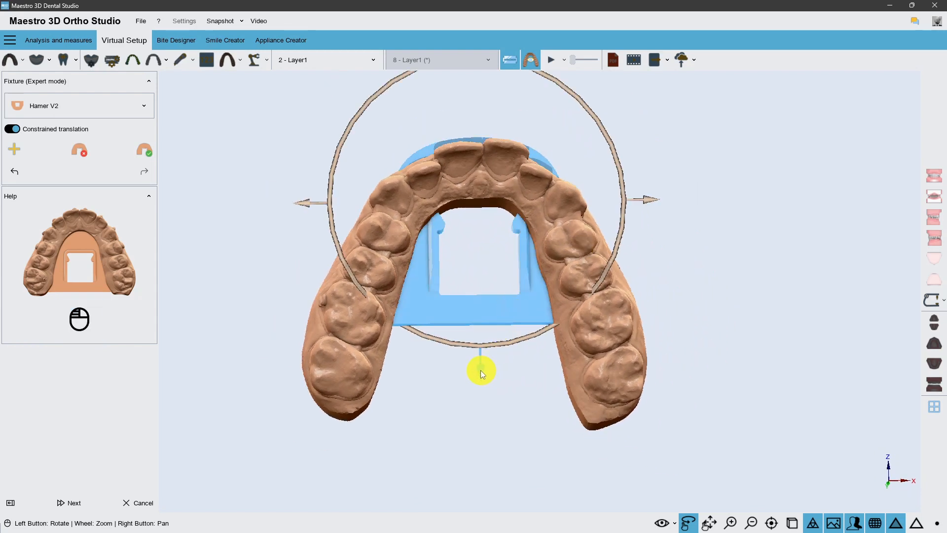
pyautogui.moveTo(481, 370); pyautogui.dragTo(481, 405)
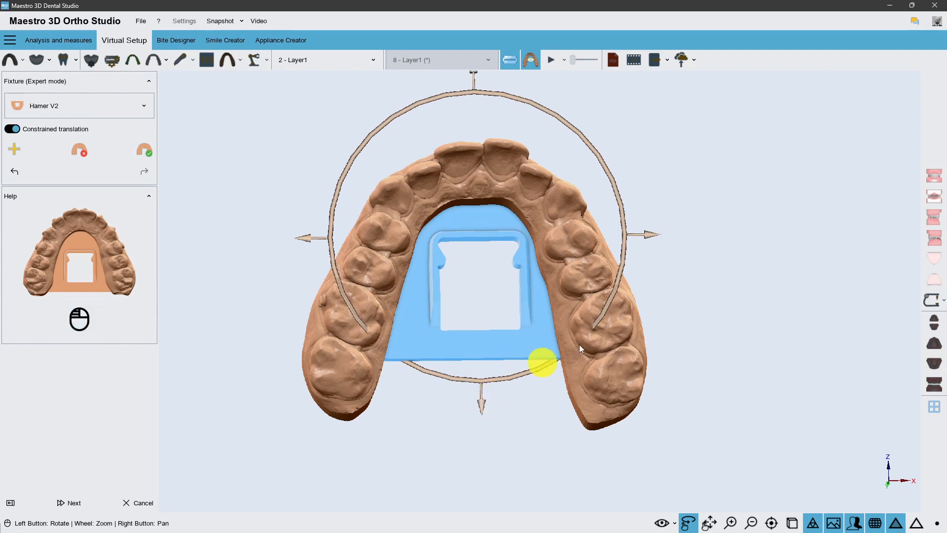
pyautogui.moveTo(651, 239); pyautogui.dragTo(637, 238)
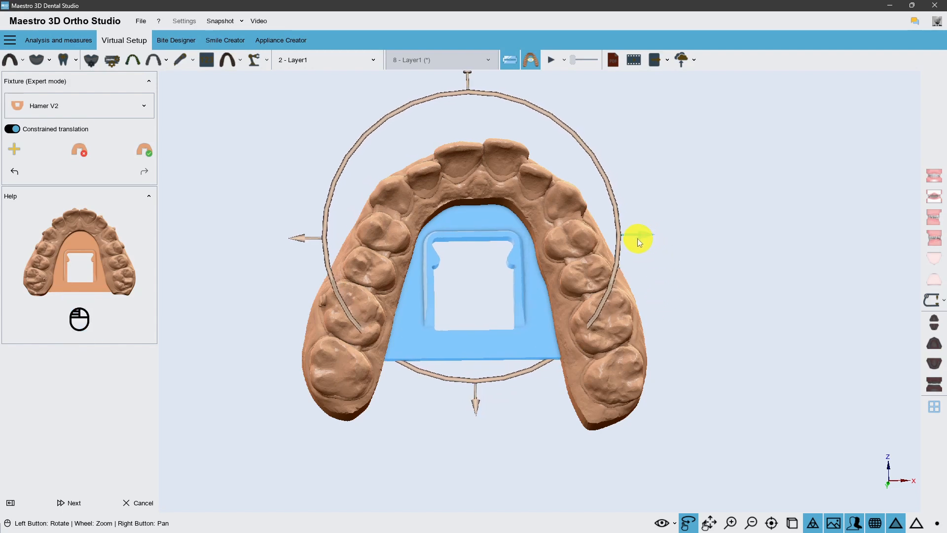
pyautogui.click(474, 262)
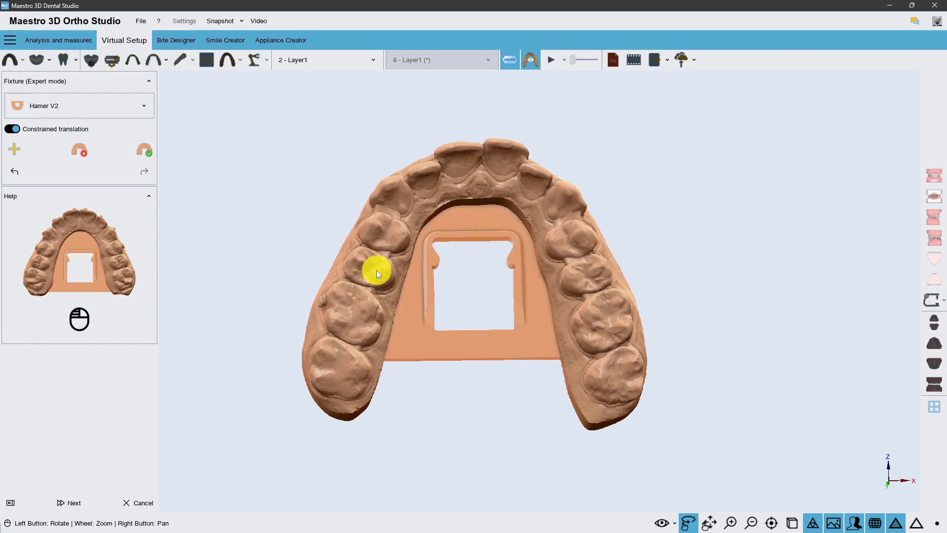
# Apply the positioned fixture to all models and check it on other transition models, such as layers 9 and 12.
pyautogui.click(148, 152)
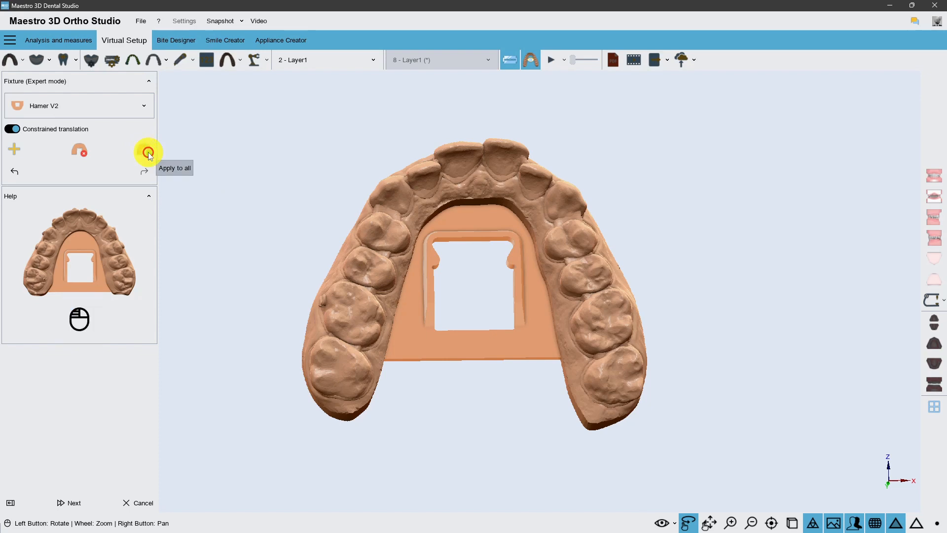
pyautogui.moveTo(460, 274); pyautogui.dragTo(508, 258)
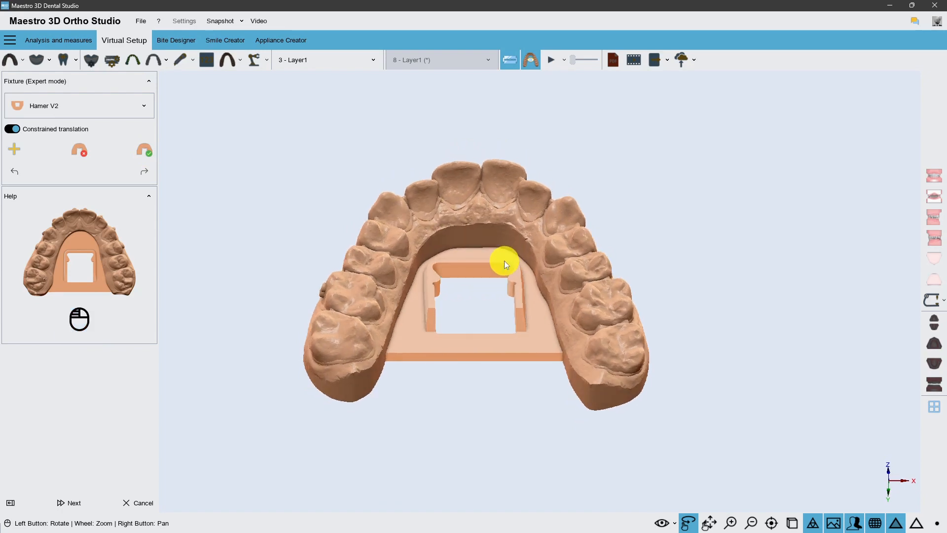
pyautogui.moveTo(482, 218); pyautogui.dragTo(490, 288)
pyautogui.click(314, 60)
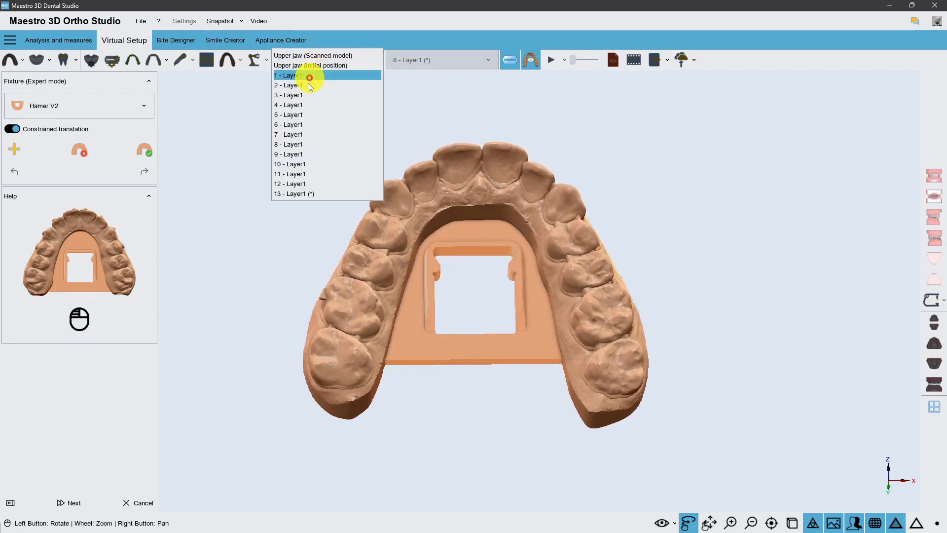
pyautogui.click(308, 173)
pyautogui.moveTo(492, 263); pyautogui.dragTo(424, 262)
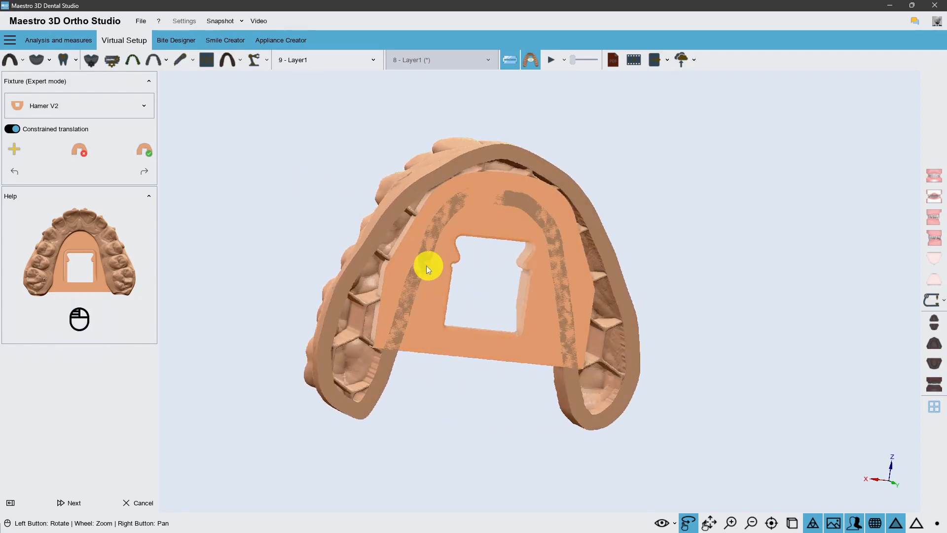
pyautogui.moveTo(364, 256); pyautogui.dragTo(622, 338)
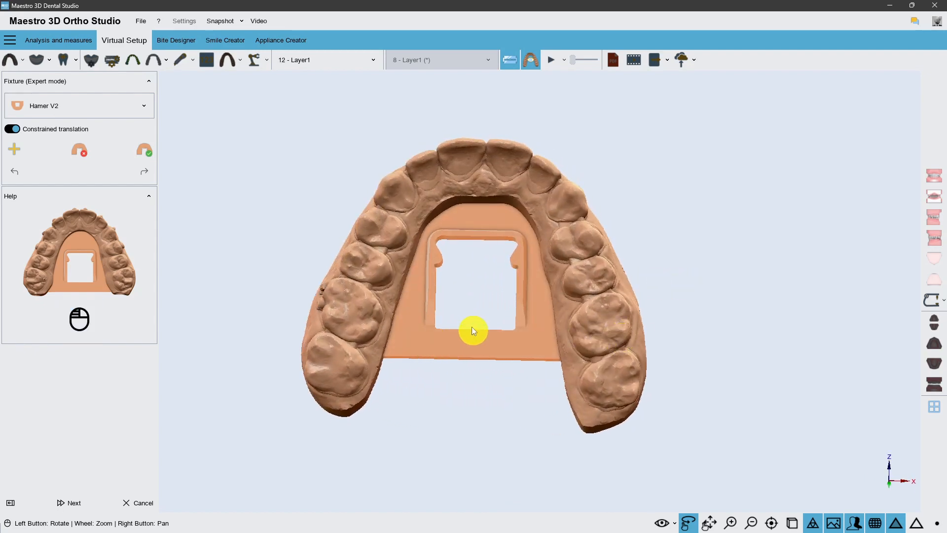
pyautogui.moveTo(472, 328); pyautogui.dragTo(356, 347)
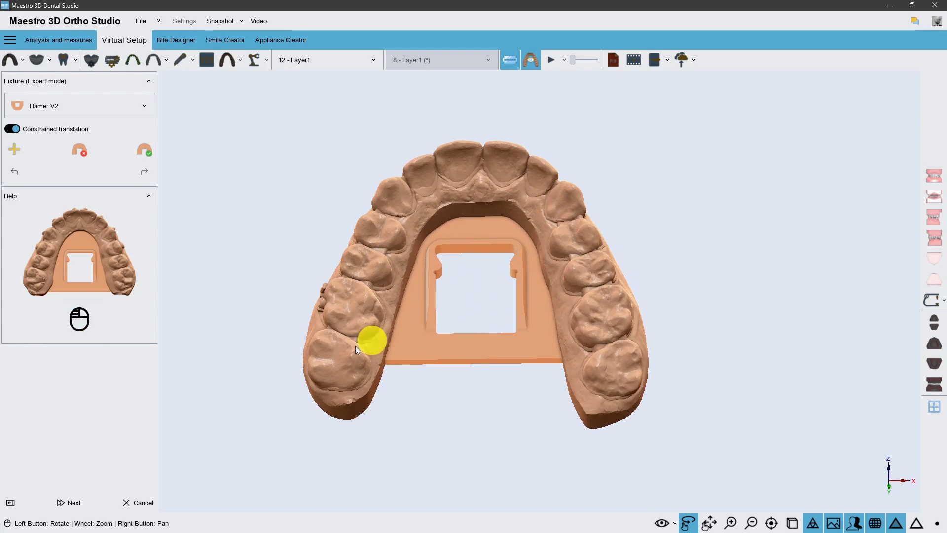
# Accept the fixture placement and advance to the cutting line stage.
pyautogui.click(78, 507)
pyautogui.moveTo(451, 347); pyautogui.dragTo(539, 269)
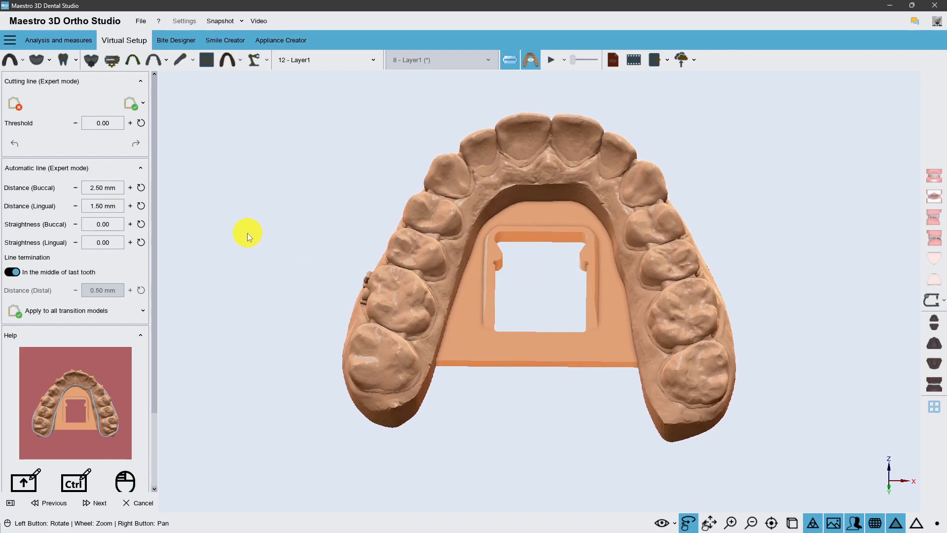
pyautogui.click(82, 159)
pyautogui.moveTo(83, 160)
pyautogui.mouseDown()
pyautogui.moveTo(154, 159)
pyautogui.moveTo(146, 332)
pyautogui.moveTo(23, 336)
pyautogui.mouseUp()
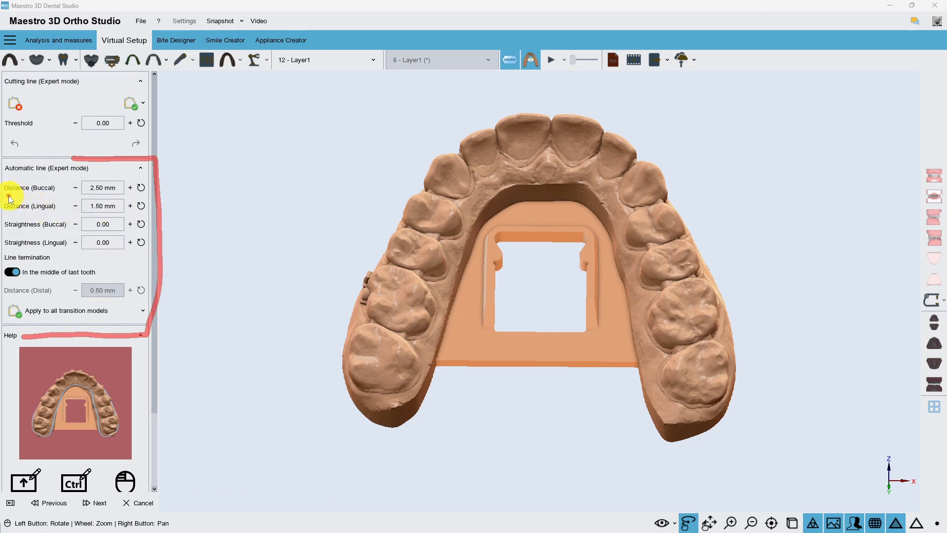
pyautogui.moveTo(13, 198)
pyautogui.mouseDown()
pyautogui.moveTo(54, 199)
pyautogui.moveTo(38, 213)
pyautogui.moveTo(66, 209)
pyautogui.mouseUp()
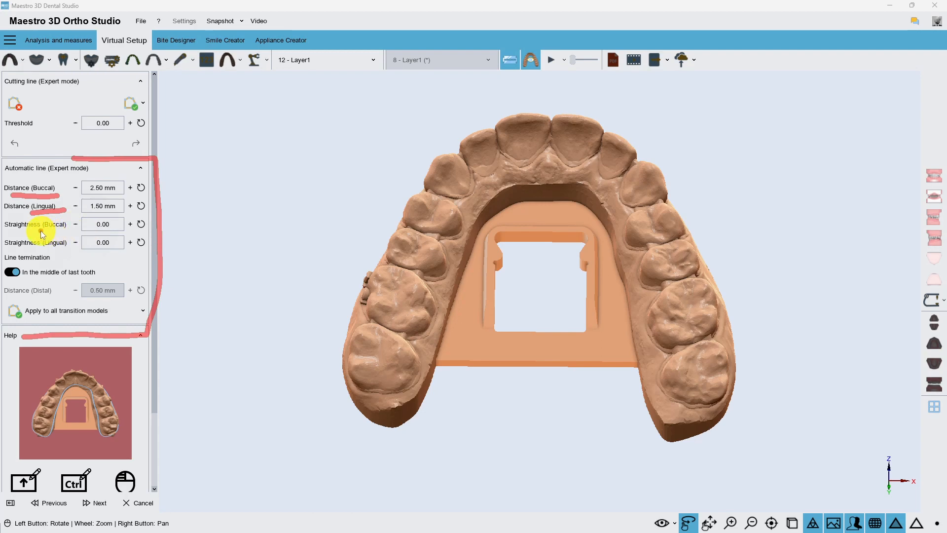
pyautogui.moveTo(41, 230)
pyautogui.mouseDown()
pyautogui.moveTo(70, 229)
pyautogui.moveTo(72, 248)
pyautogui.mouseUp()
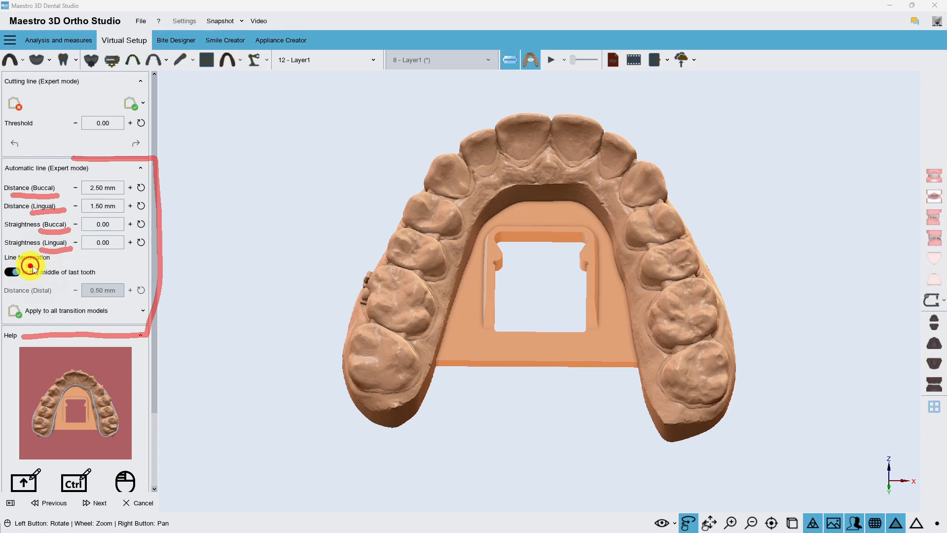
pyautogui.moveTo(27, 267); pyautogui.dragTo(97, 281)
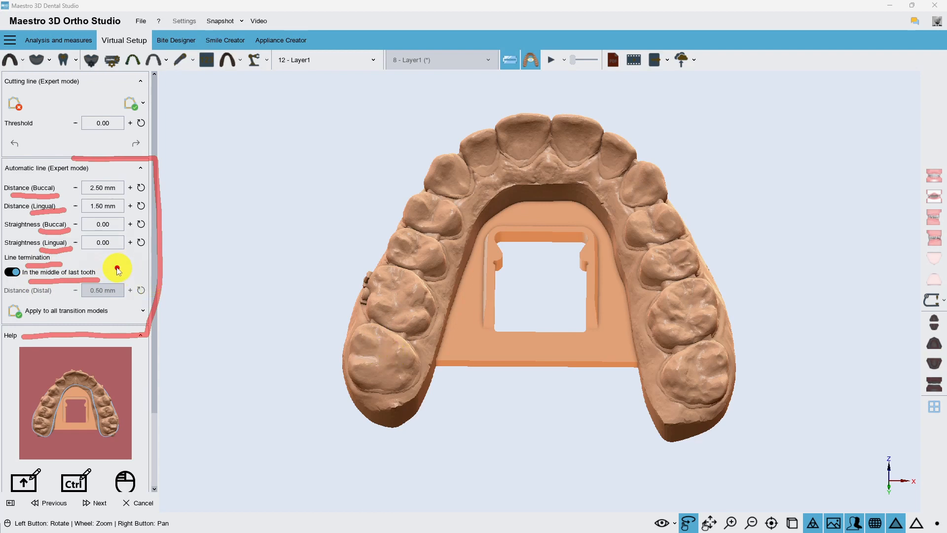
pyautogui.press('Escape')
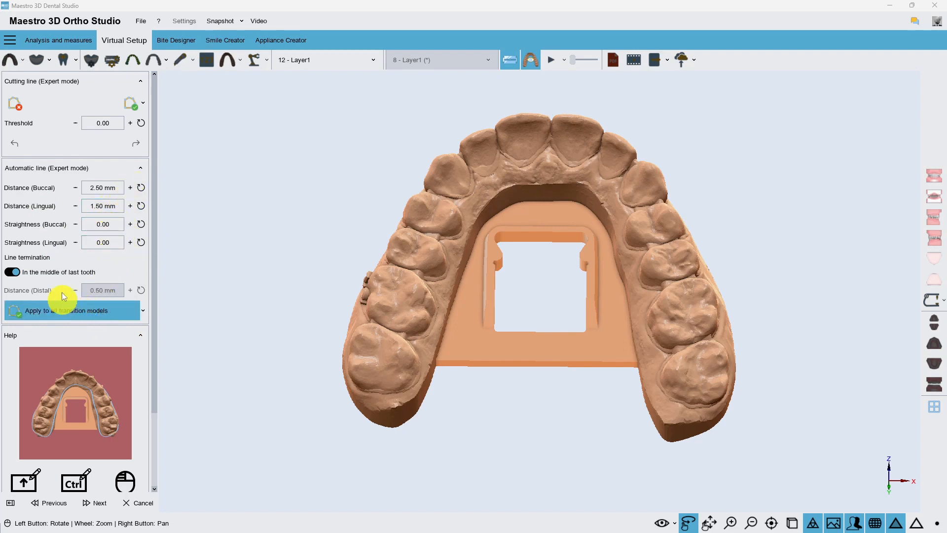
# Generate automatic cutting lines on all transition models, ending in the middle of the last tooth.
pyautogui.click(131, 314)
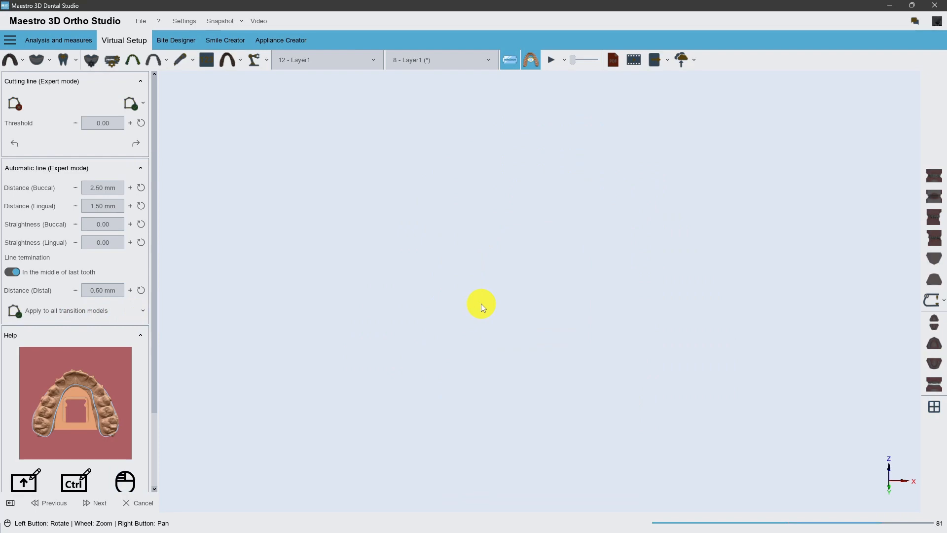
pyautogui.moveTo(516, 320); pyautogui.dragTo(518, 368)
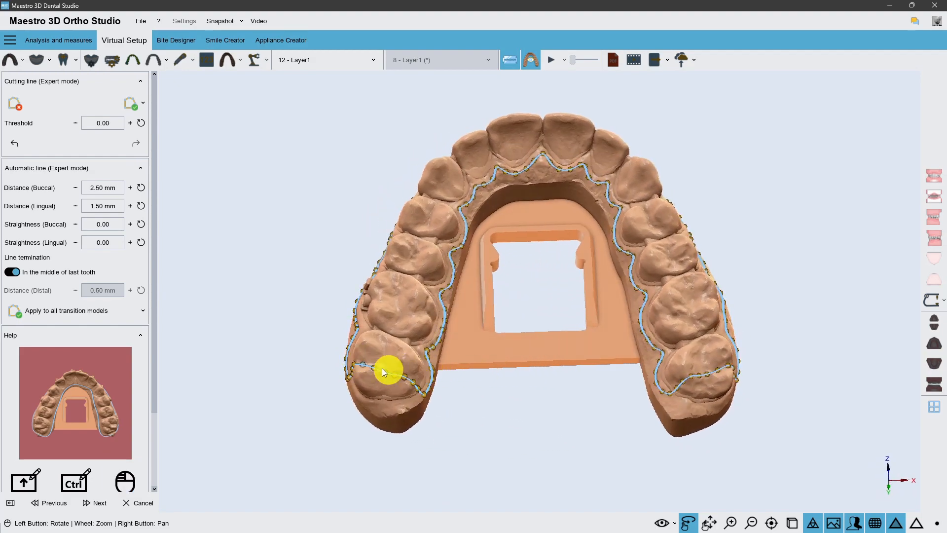
# Set the line termination to behind the last tooth and regenerate the cutting lines on all transition models.
pyautogui.click(13, 272)
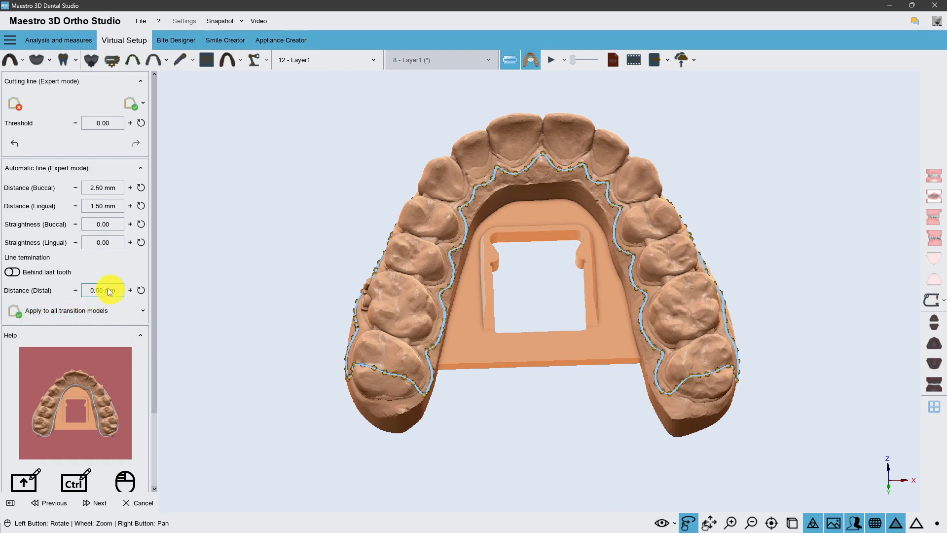
pyautogui.click(70, 310)
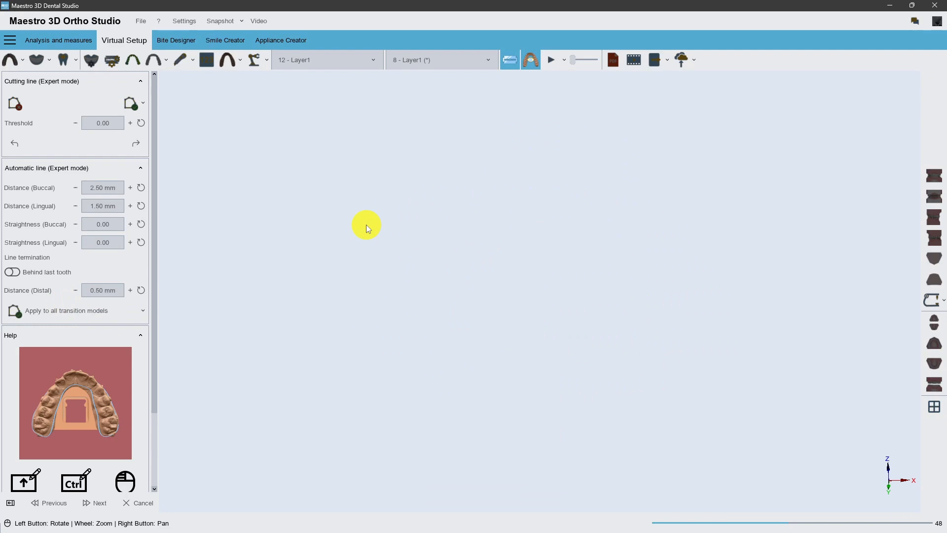
pyautogui.moveTo(528, 339); pyautogui.dragTo(479, 306)
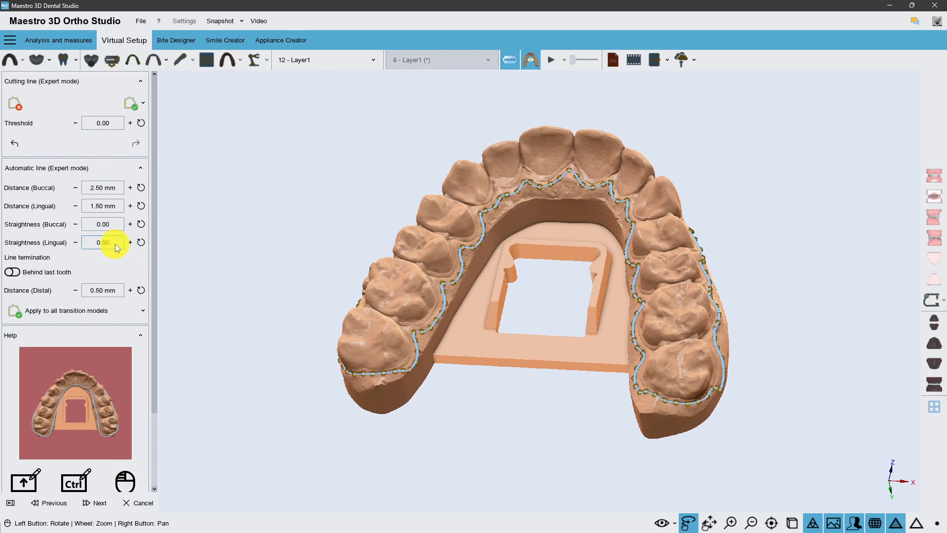
# Set the lingual straightness to 0.50 and regenerate the cutting lines on all transition models.
pyautogui.scroll(2, 110, 244)
pyautogui.click(84, 309)
pyautogui.moveTo(509, 325); pyautogui.dragTo(419, 330)
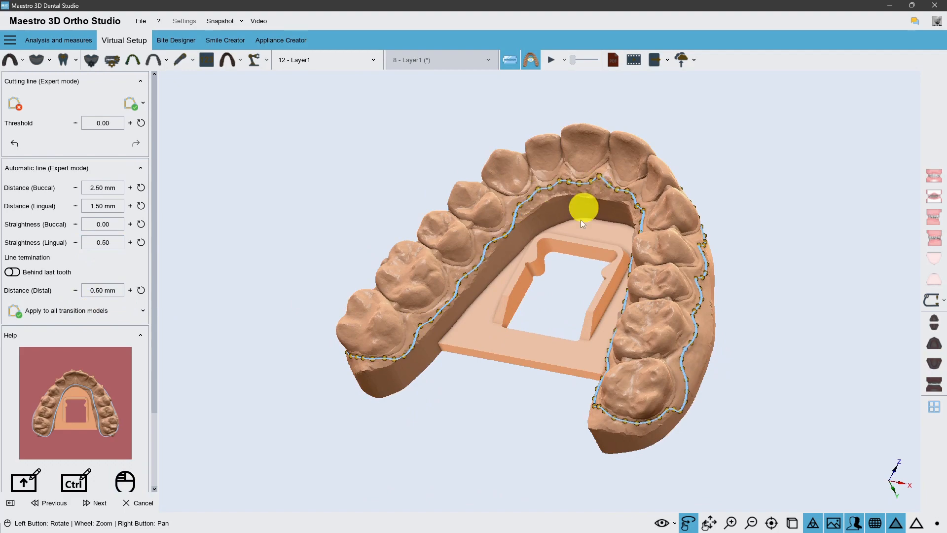
# Examine the cutting line from several angles, going through the transition models back to layer 4.
pyautogui.moveTo(581, 220); pyautogui.dragTo(453, 328)
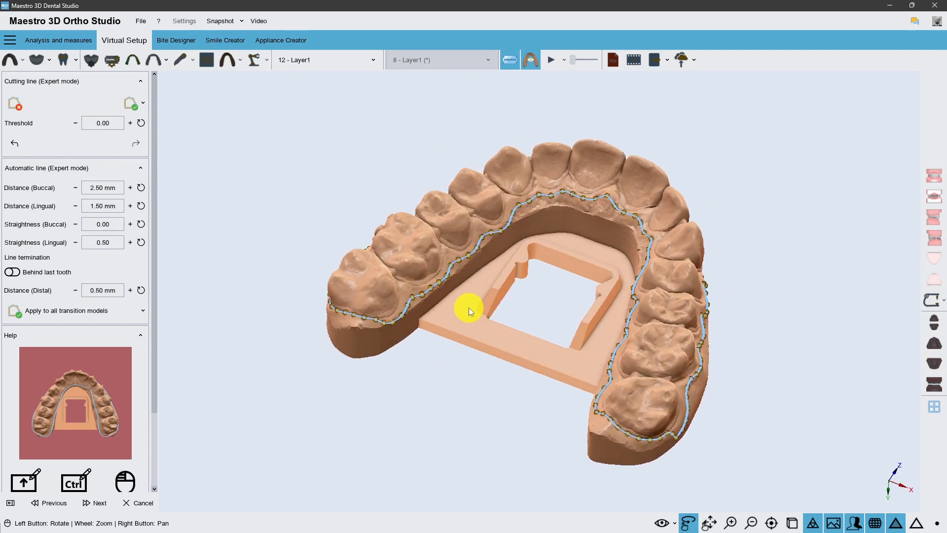
pyautogui.moveTo(534, 315); pyautogui.dragTo(539, 384)
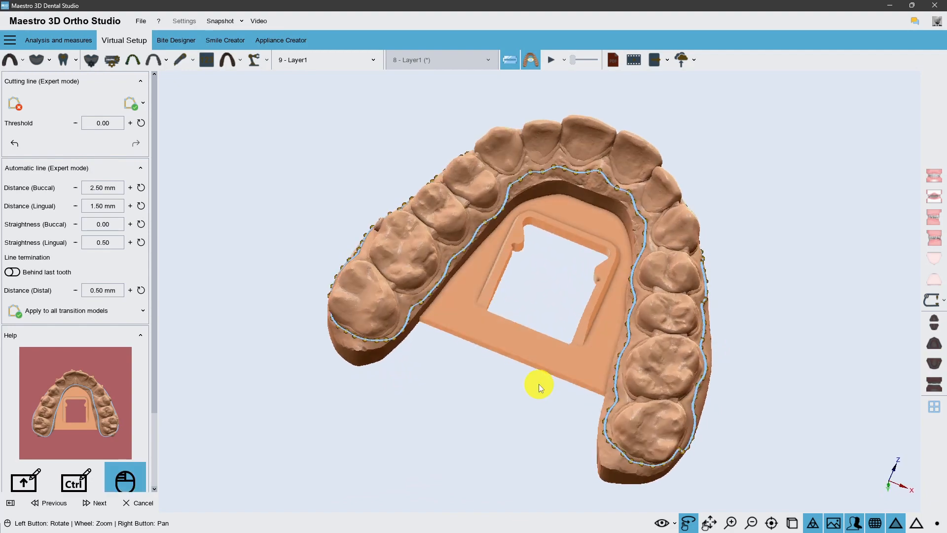
pyautogui.press('Up')
pyautogui.press('Up')
pyautogui.press('Up')
pyautogui.press('Up')
pyautogui.press('Up')
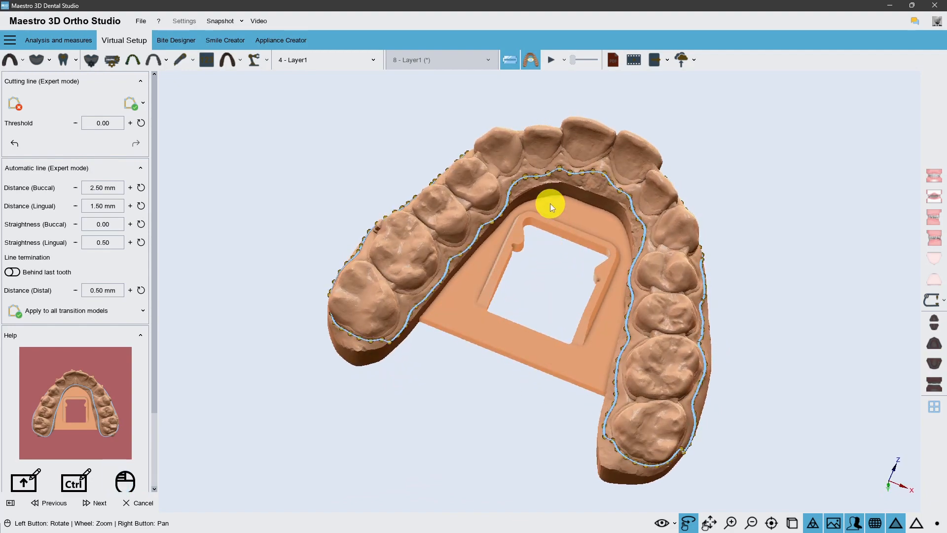
pyautogui.scroll(2, 555, 211)
pyautogui.moveTo(555, 211); pyautogui.dragTo(529, 179)
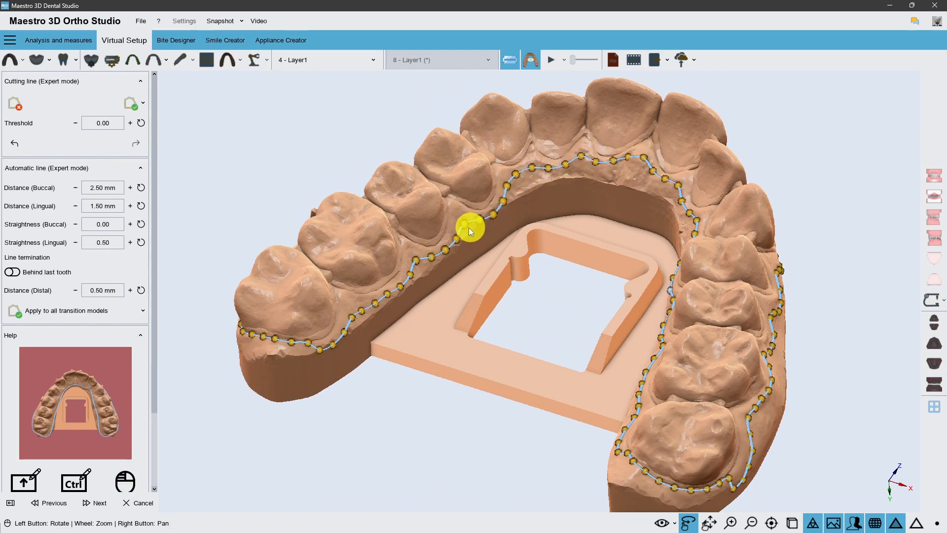
pyautogui.moveTo(478, 344); pyautogui.dragTo(478, 307)
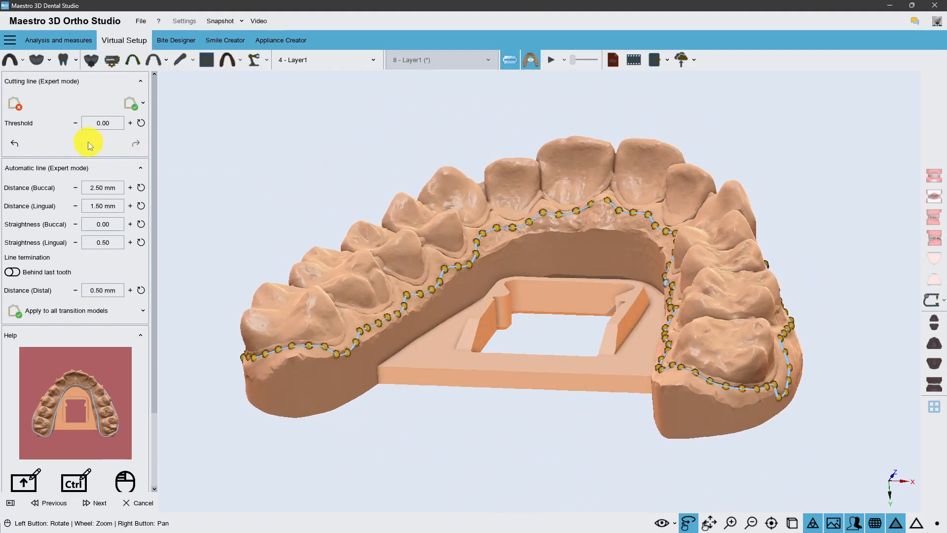
pyautogui.moveTo(14, 140); pyautogui.dragTo(130, 134)
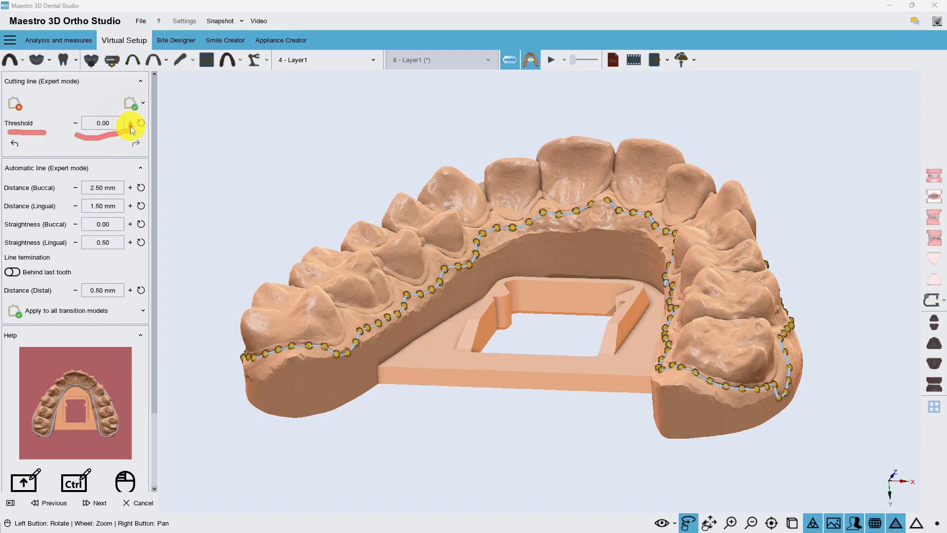
# Set the cutting line threshold to 2.00 and examine the threshold plane against the line's lowest points from several sides.
pyautogui.click(130, 123)
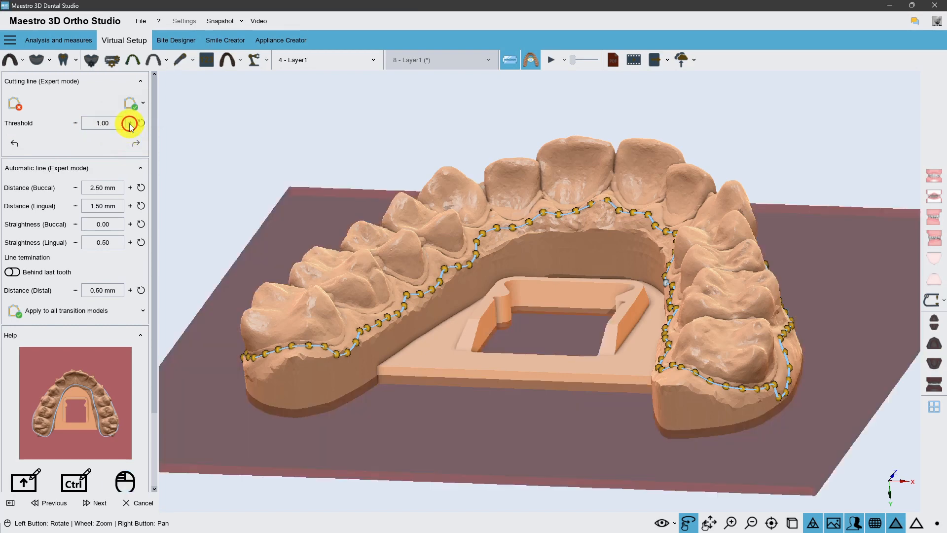
pyautogui.click(130, 124)
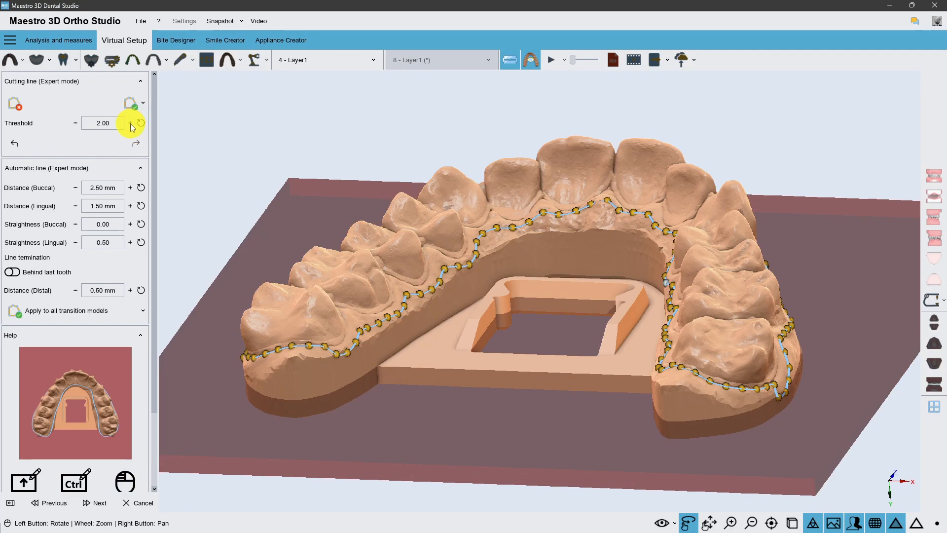
pyautogui.moveTo(418, 326); pyautogui.dragTo(502, 367)
pyautogui.moveTo(510, 349); pyautogui.dragTo(492, 316)
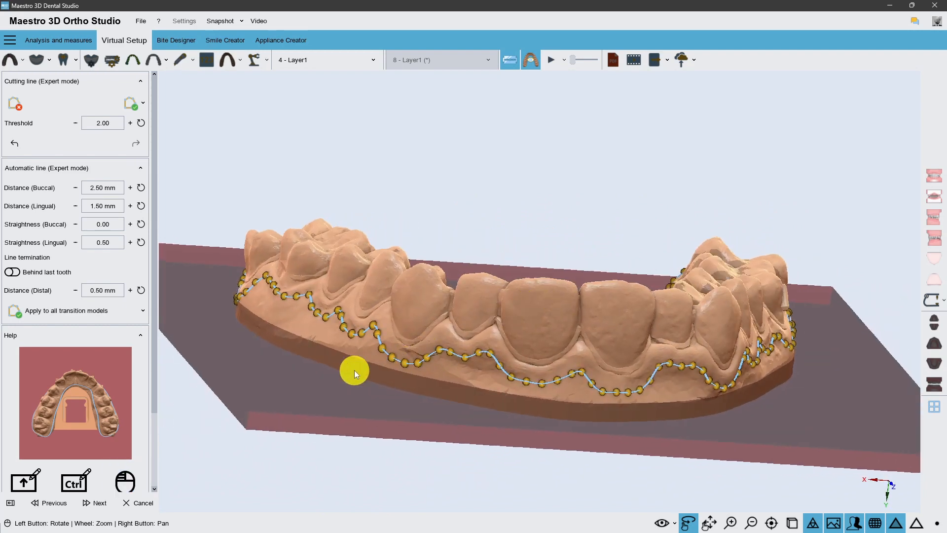
pyautogui.moveTo(338, 331); pyautogui.dragTo(477, 393)
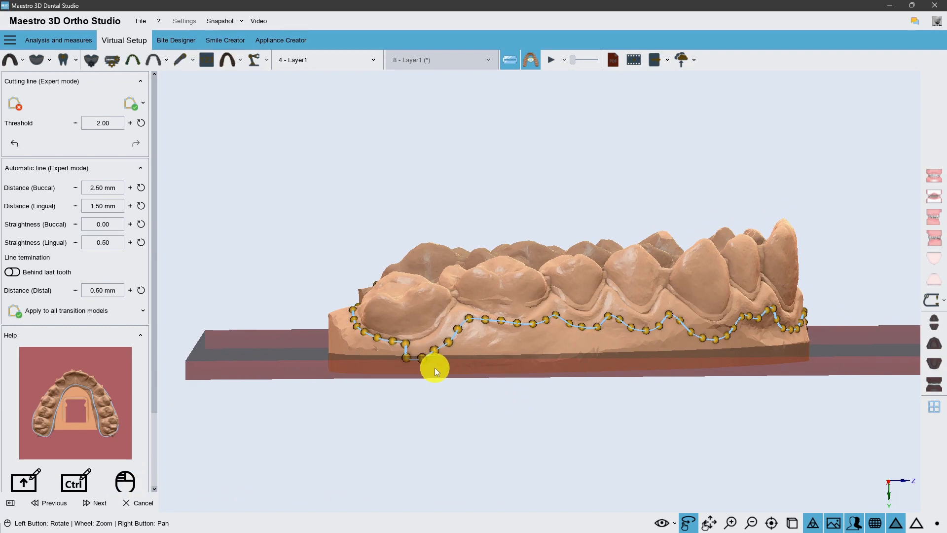
pyautogui.keyDown('shift'); pyautogui.moveTo(387, 326); pyautogui.dragTo(383, 368); pyautogui.keyUp('shift')
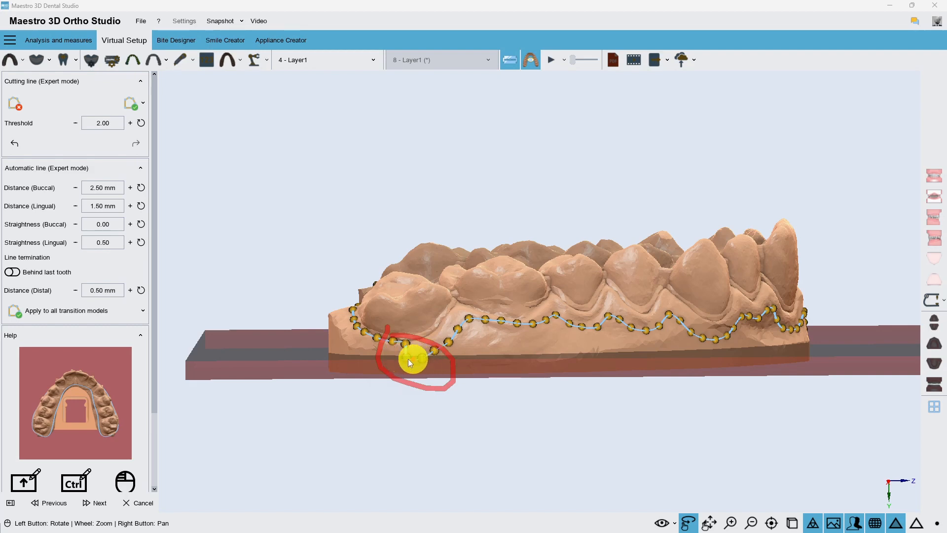
pyautogui.click(313, 372)
pyautogui.moveTo(297, 364); pyautogui.dragTo(440, 371)
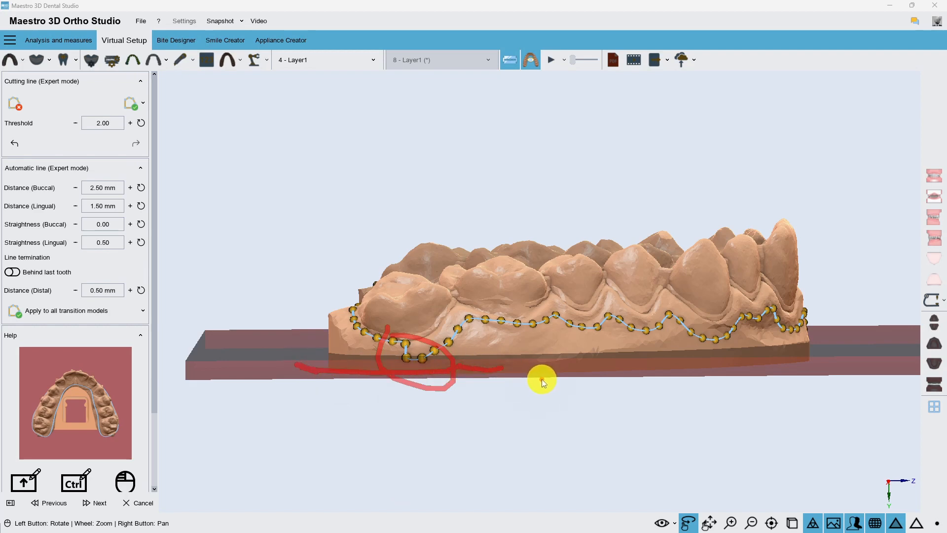
# Return the cutting line threshold to 0.00.
pyautogui.moveTo(529, 381)
pyautogui.mouseDown()
pyautogui.moveTo(546, 368)
pyautogui.moveTo(552, 390)
pyautogui.moveTo(546, 334)
pyautogui.mouseUp()
pyautogui.scroll(-5, 101, 123)
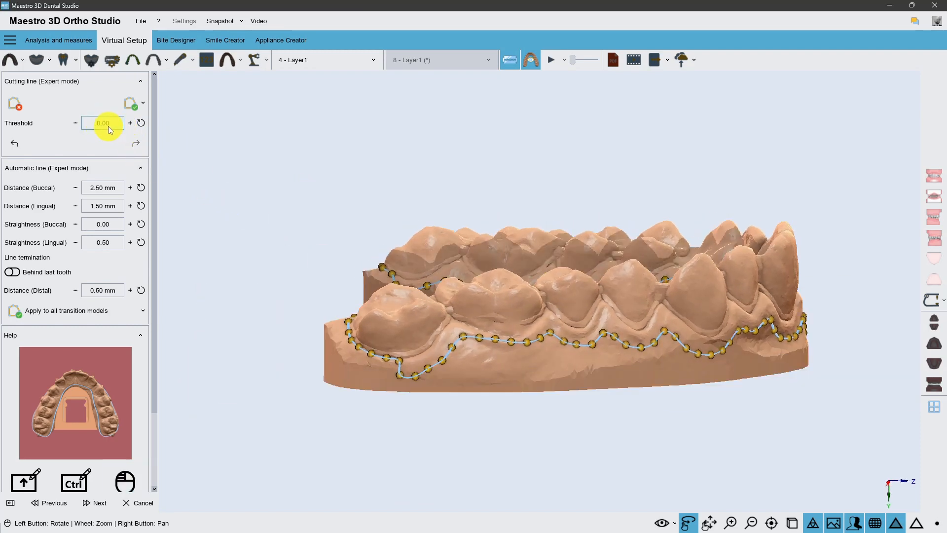
pyautogui.scroll(8, 110, 127)
pyautogui.scroll(-8, 114, 129)
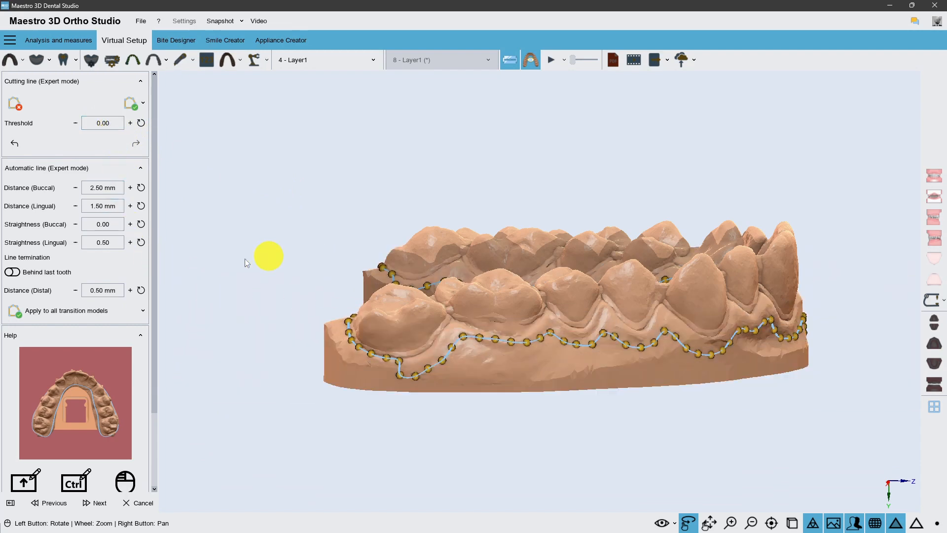
# Switch the line termination to the middle of the last tooth, regenerate the cutting lines on all transition models, and apply them.
pyautogui.click(12, 272)
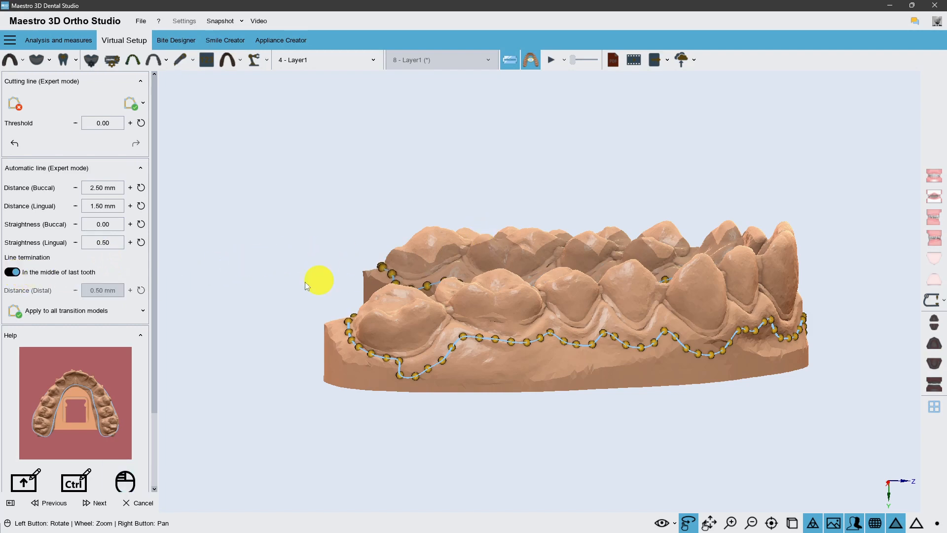
pyautogui.click(86, 312)
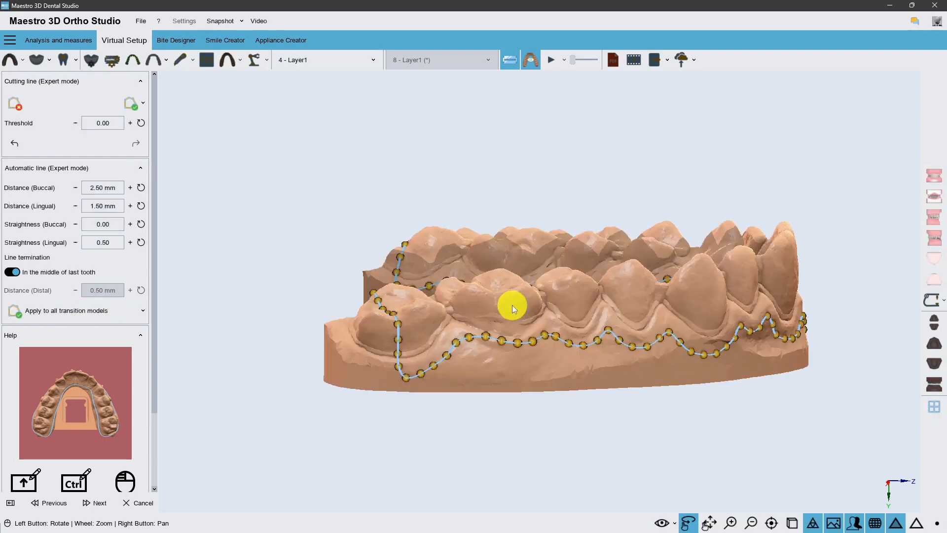
pyautogui.moveTo(756, 268); pyautogui.dragTo(582, 288)
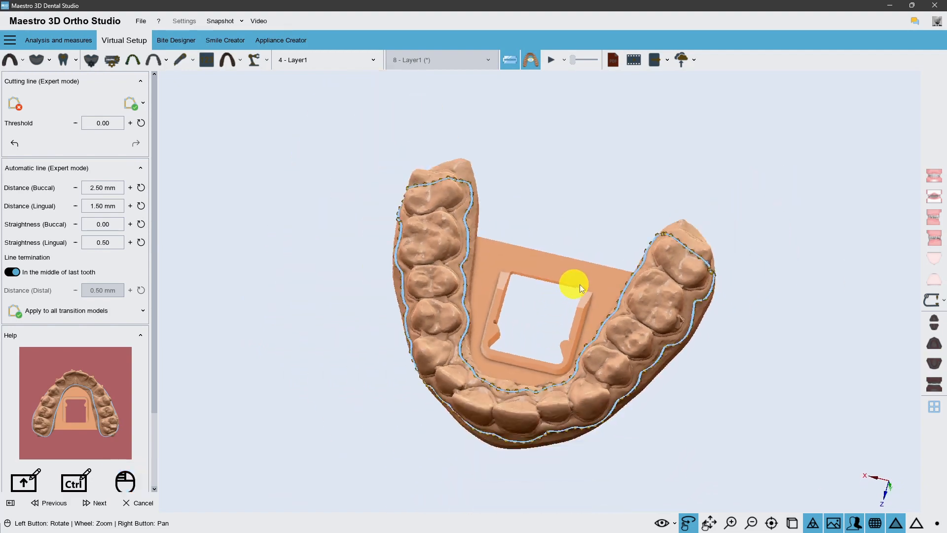
pyautogui.moveTo(765, 415); pyautogui.dragTo(342, 369)
pyautogui.moveTo(554, 327); pyautogui.dragTo(543, 283)
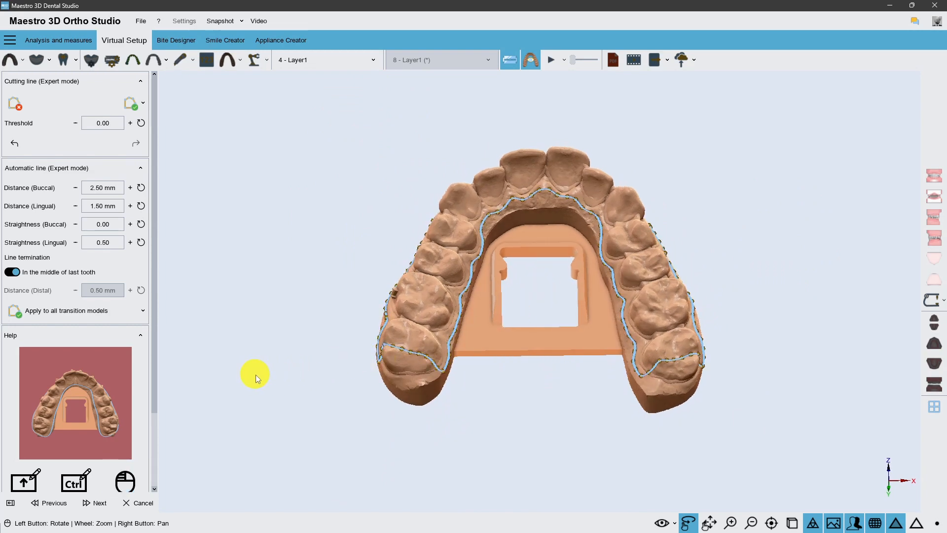
pyautogui.click(100, 503)
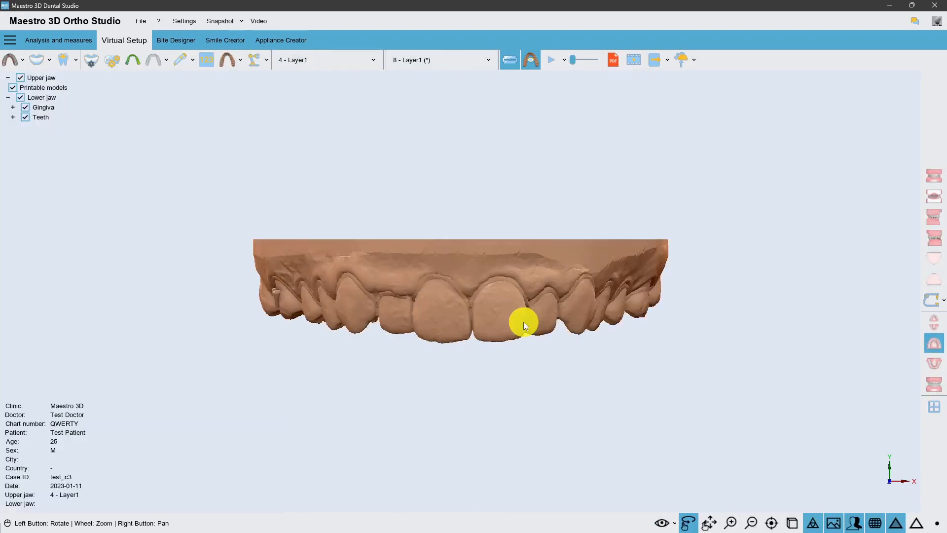
# Add a label on the fixture's rear bar with the prefix QWERTY and hide its numbers.
pyautogui.moveTo(516, 311); pyautogui.dragTo(454, 126)
pyautogui.moveTo(460, 171)
pyautogui.mouseDown()
pyautogui.moveTo(469, 247)
pyautogui.moveTo(455, 229)
pyautogui.moveTo(490, 332)
pyautogui.moveTo(581, 375)
pyautogui.moveTo(525, 364)
pyautogui.moveTo(467, 306)
pyautogui.moveTo(467, 317)
pyautogui.moveTo(502, 351)
pyautogui.moveTo(470, 296)
pyautogui.moveTo(571, 360)
pyautogui.moveTo(629, 346)
pyautogui.moveTo(529, 334)
pyautogui.moveTo(596, 329)
pyautogui.moveTo(337, 314)
pyautogui.moveTo(368, 340)
pyautogui.moveTo(446, 300)
pyautogui.moveTo(488, 390)
pyautogui.moveTo(520, 385)
pyautogui.moveTo(450, 330)
pyautogui.moveTo(464, 344)
pyautogui.mouseUp()
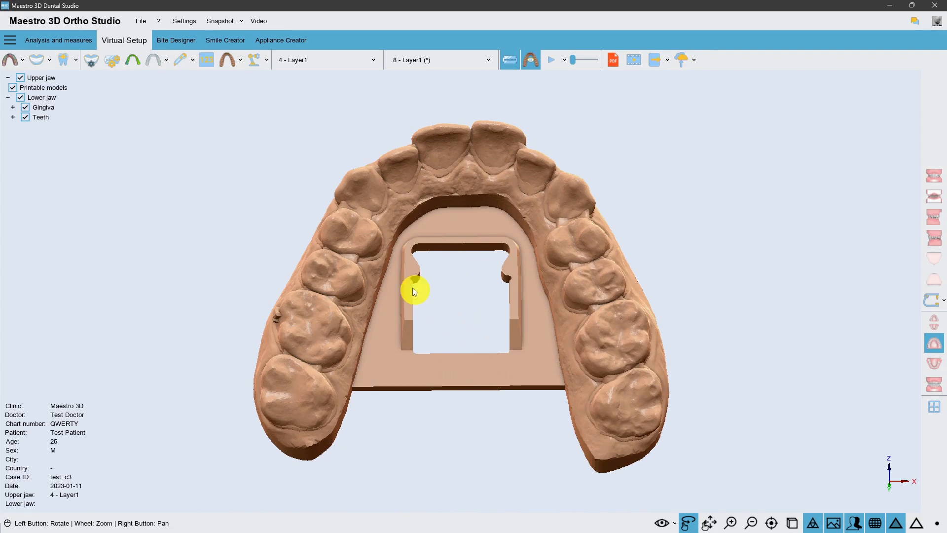
pyautogui.click(206, 61)
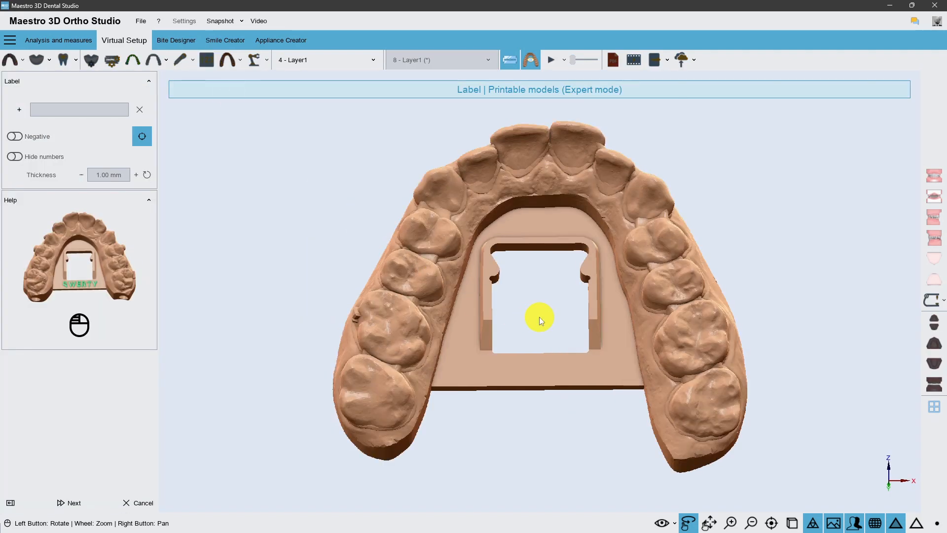
pyautogui.click(19, 109)
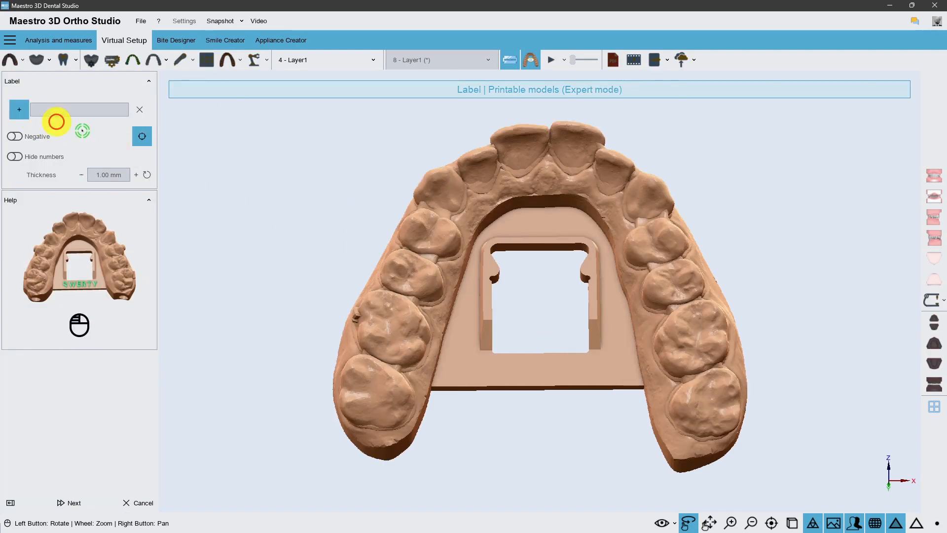
pyautogui.click(540, 371)
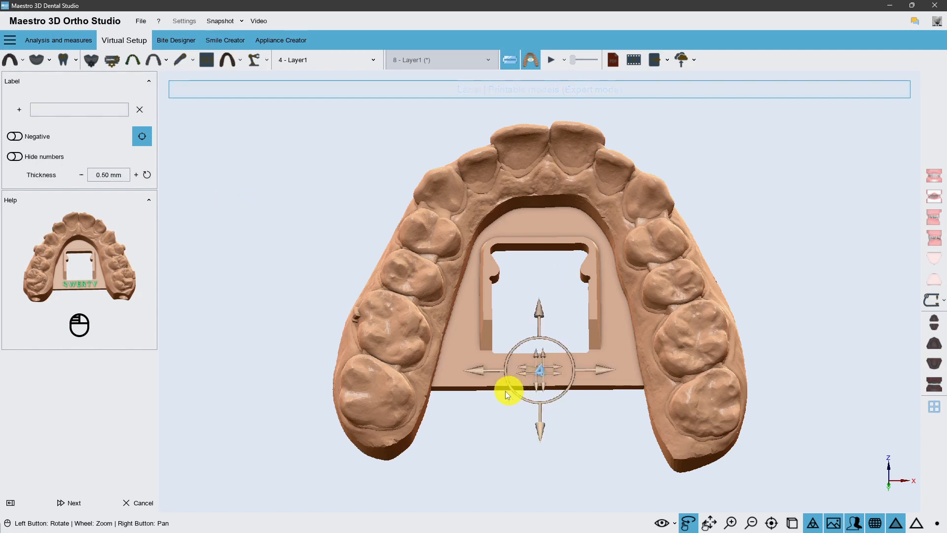
pyautogui.click(79, 110)
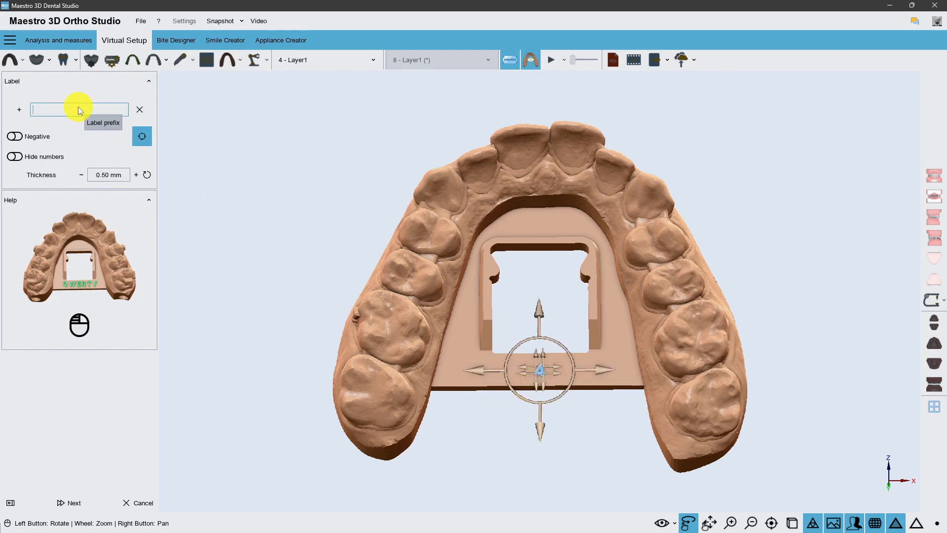
pyautogui.write('QWERTY')
pyautogui.click(17, 156)
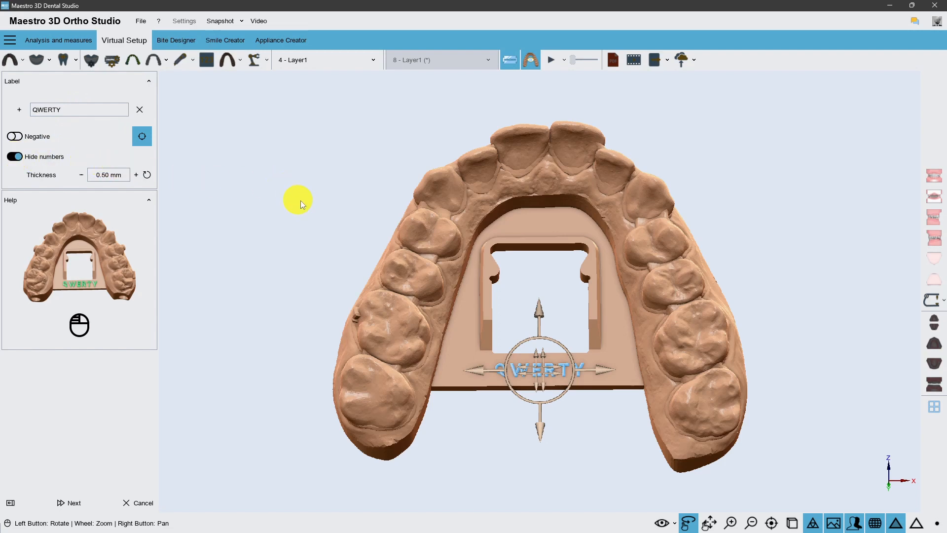
# Set the QWERTY label's thickness to 0.90 mm and enlarge it to nearly fill the width of the rear bar.
pyautogui.click(138, 176)
pyautogui.click(138, 175)
pyautogui.click(138, 176)
pyautogui.click(138, 176)
pyautogui.click(138, 176)
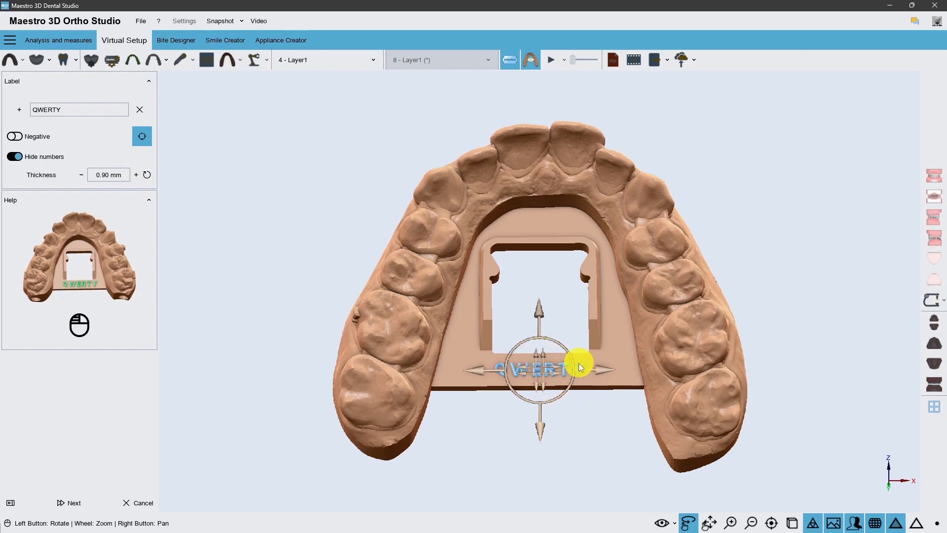
pyautogui.moveTo(555, 366); pyautogui.dragTo(558, 366)
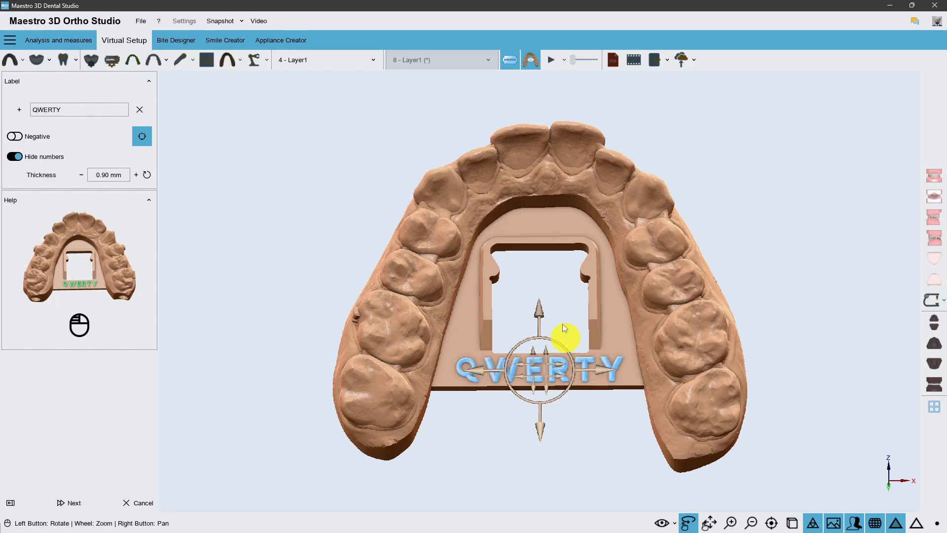
# Add a second label showing only the layer number on the fixture plate behind the front teeth and enlarge it slightly.
pyautogui.click(28, 114)
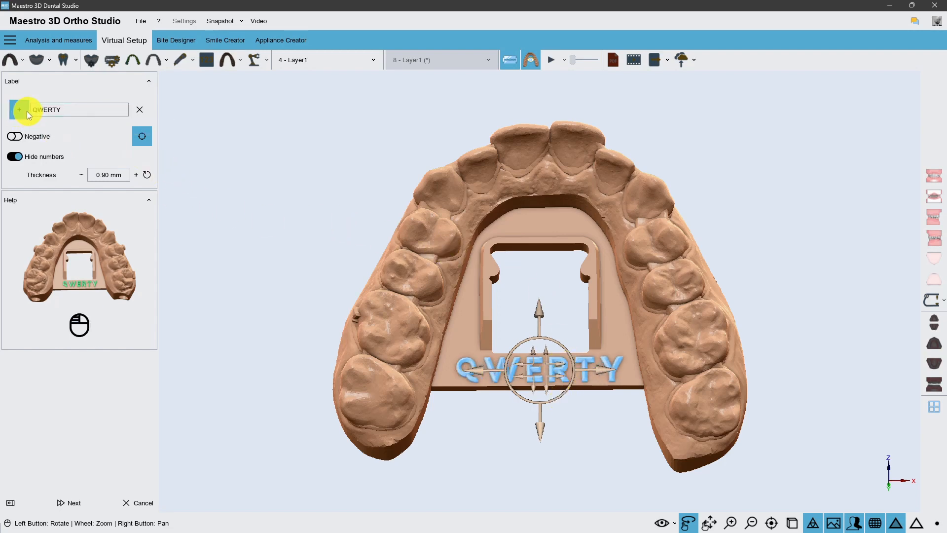
pyautogui.click(539, 223)
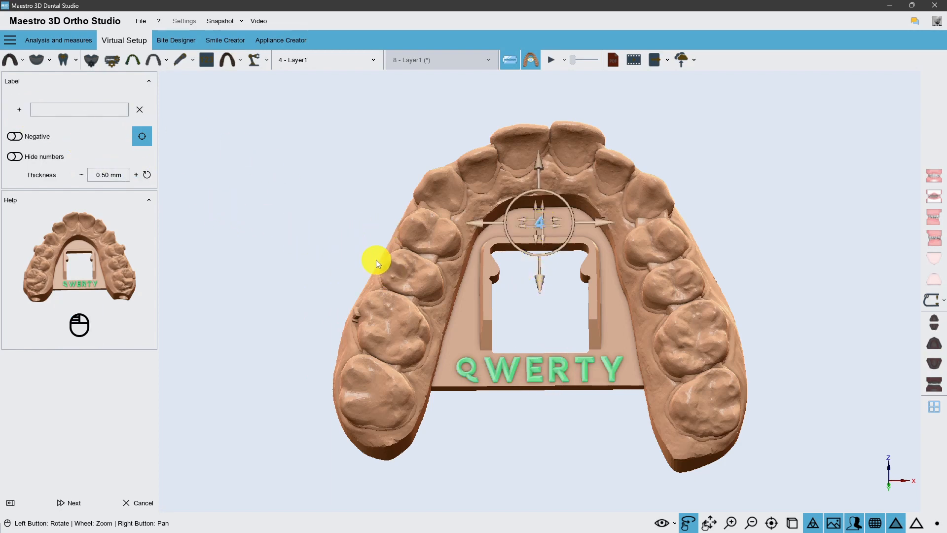
pyautogui.moveTo(556, 265)
pyautogui.mouseDown()
pyautogui.moveTo(560, 191)
pyautogui.moveTo(556, 268)
pyautogui.mouseUp()
pyautogui.moveTo(492, 289); pyautogui.dragTo(393, 217)
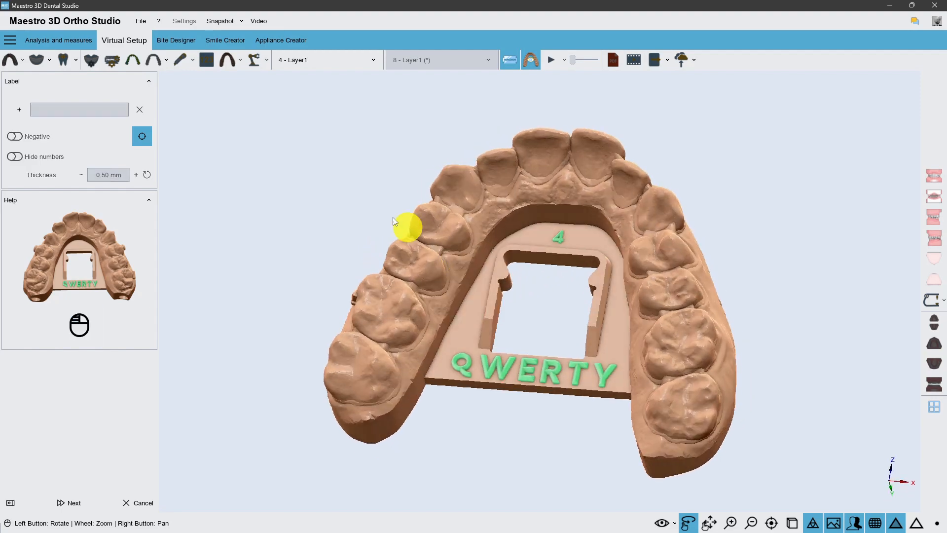
# Check both labels on the 10 - Layer1 model and apply them to the printable models.
pyautogui.click(309, 60)
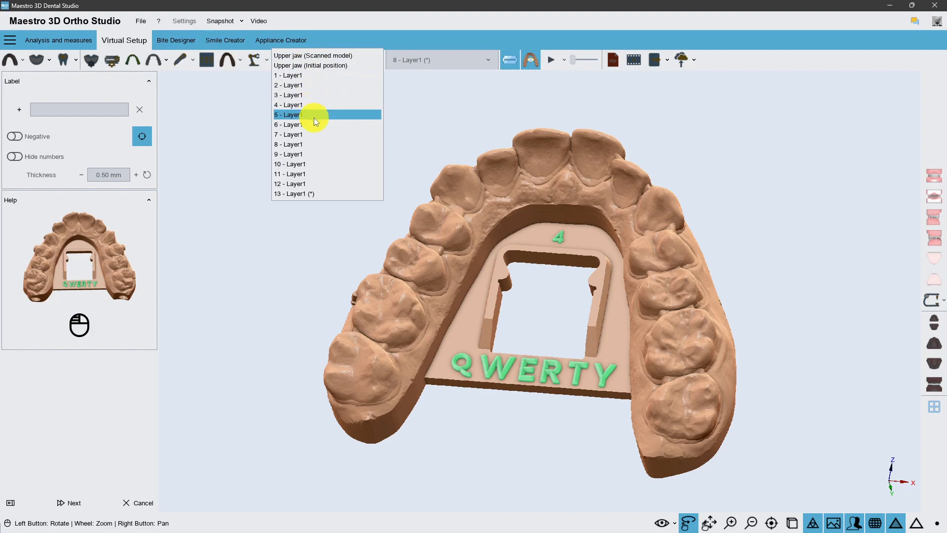
pyautogui.click(327, 165)
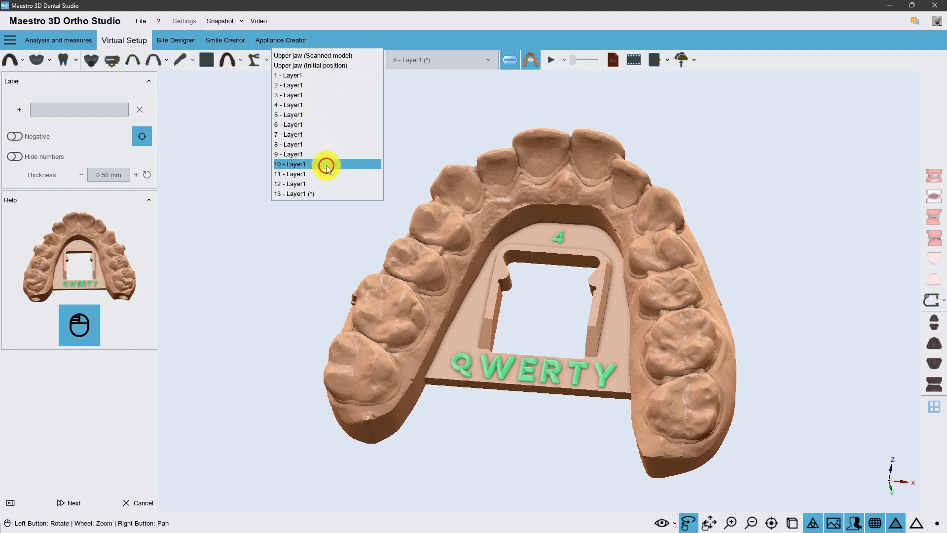
pyautogui.moveTo(482, 265); pyautogui.dragTo(473, 237)
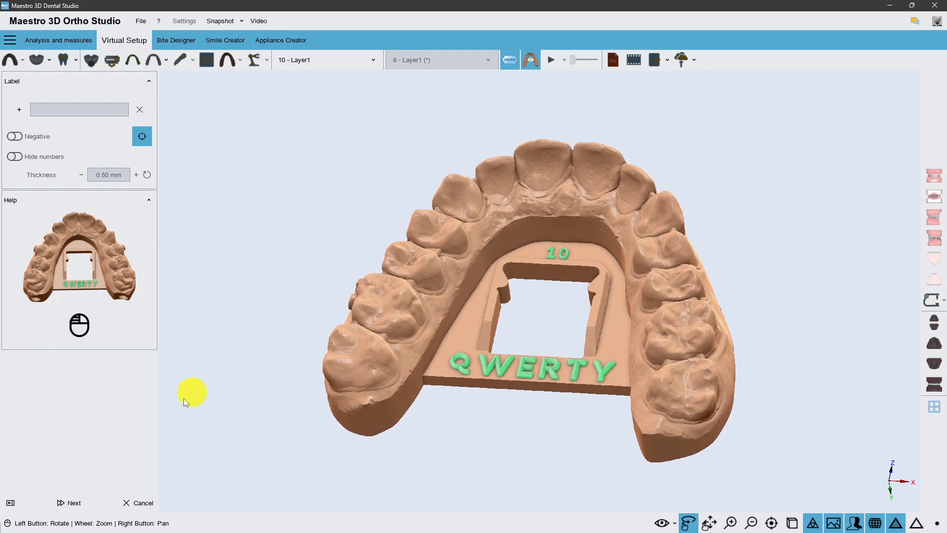
pyautogui.click(74, 503)
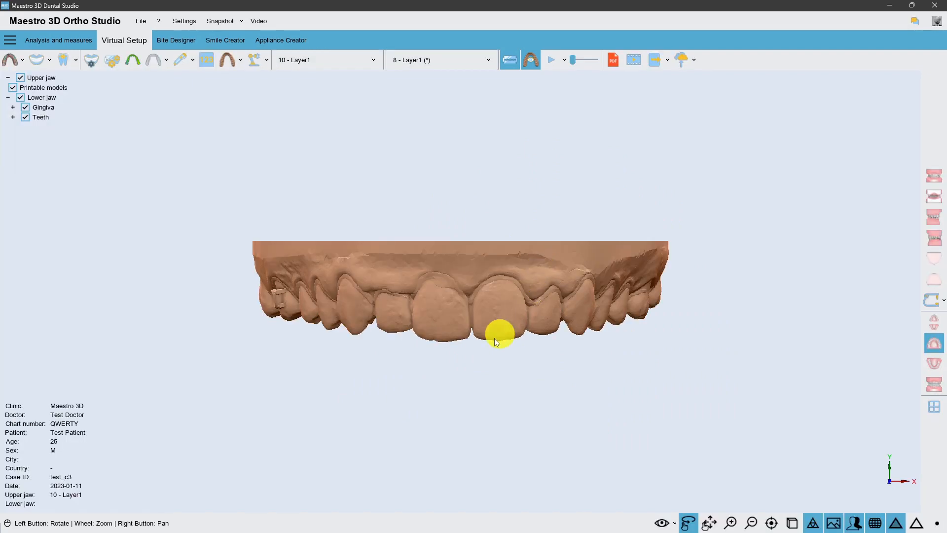
# Play the transition models as a looping animation at maximum speed, inspect the labels up close, and stop the playback.
pyautogui.moveTo(495, 340); pyautogui.dragTo(468, 144)
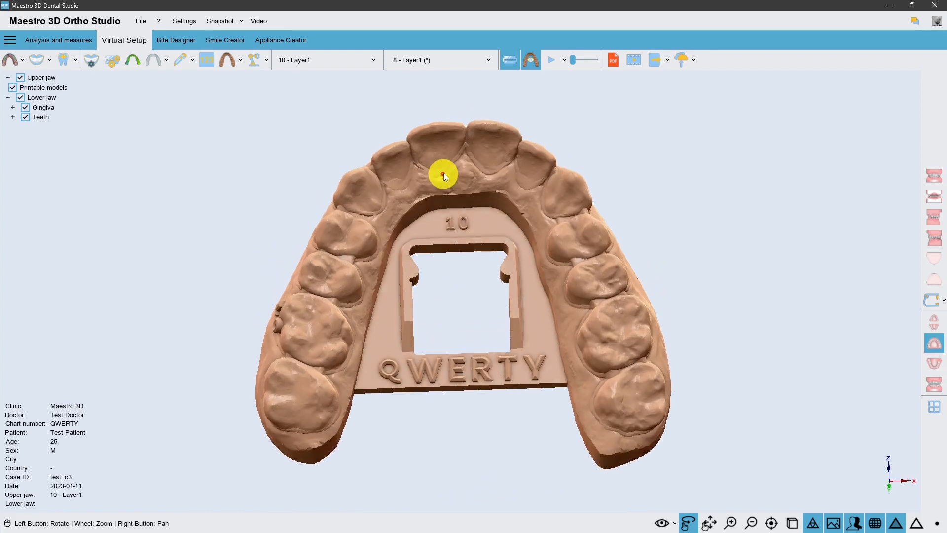
pyautogui.moveTo(443, 174); pyautogui.dragTo(452, 171)
pyautogui.moveTo(532, 199); pyautogui.dragTo(531, 205)
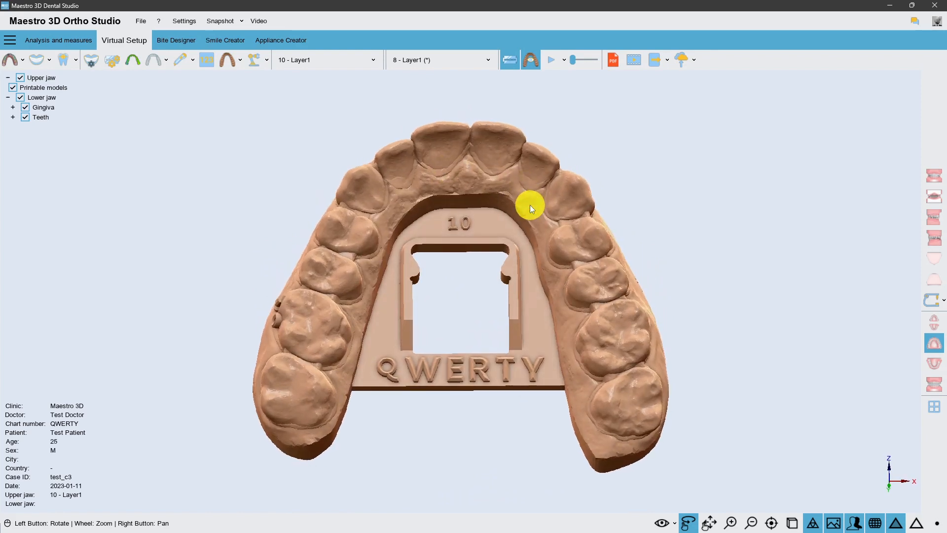
pyautogui.click(567, 61)
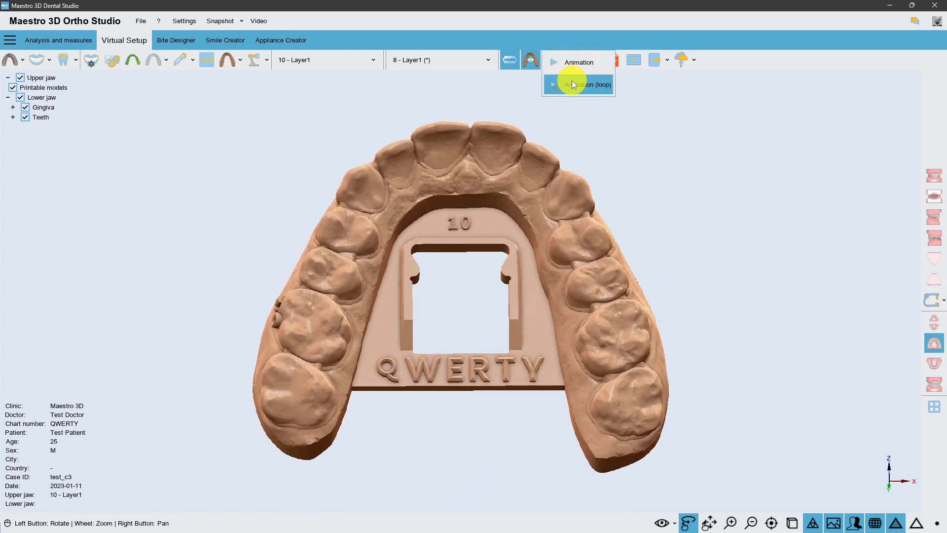
pyautogui.click(605, 86)
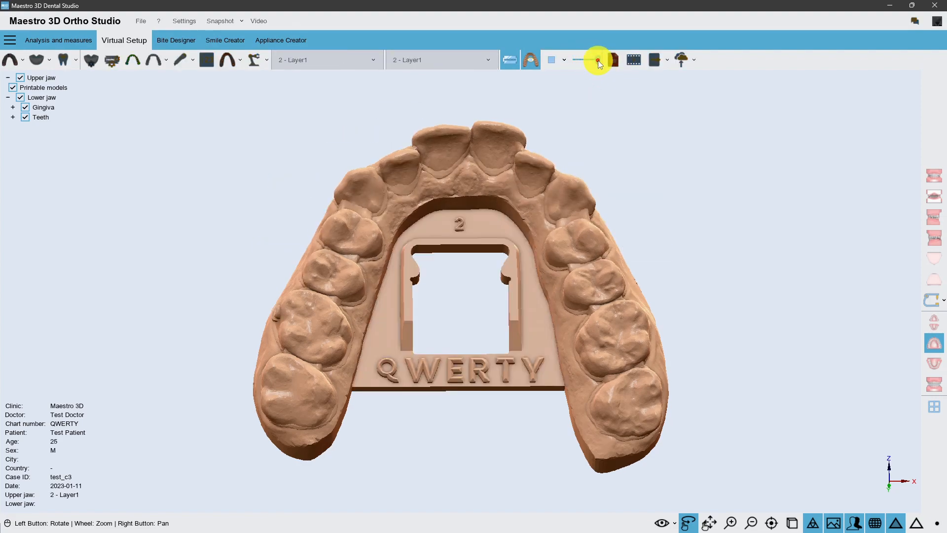
pyautogui.scroll(3, 568, 272)
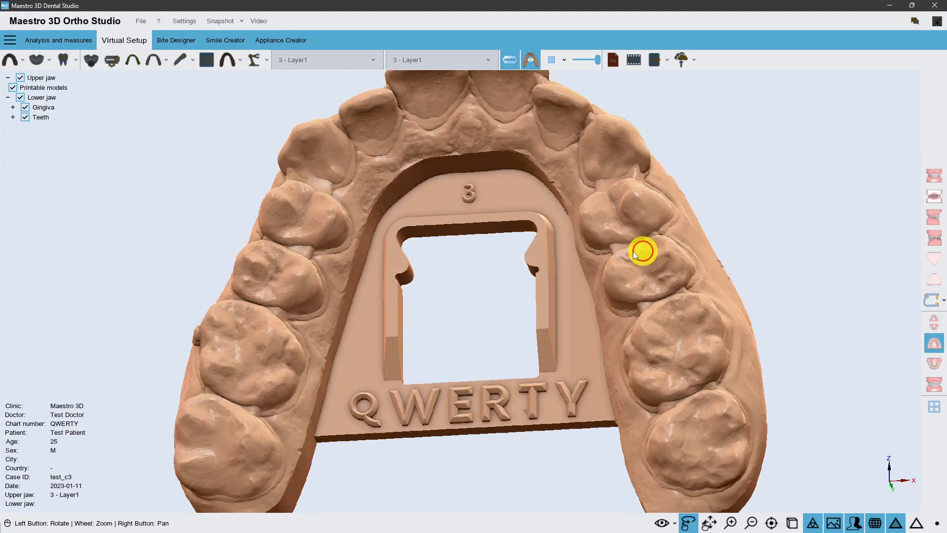
pyautogui.moveTo(643, 249); pyautogui.dragTo(451, 278)
pyautogui.moveTo(590, 271); pyautogui.dragTo(691, 288)
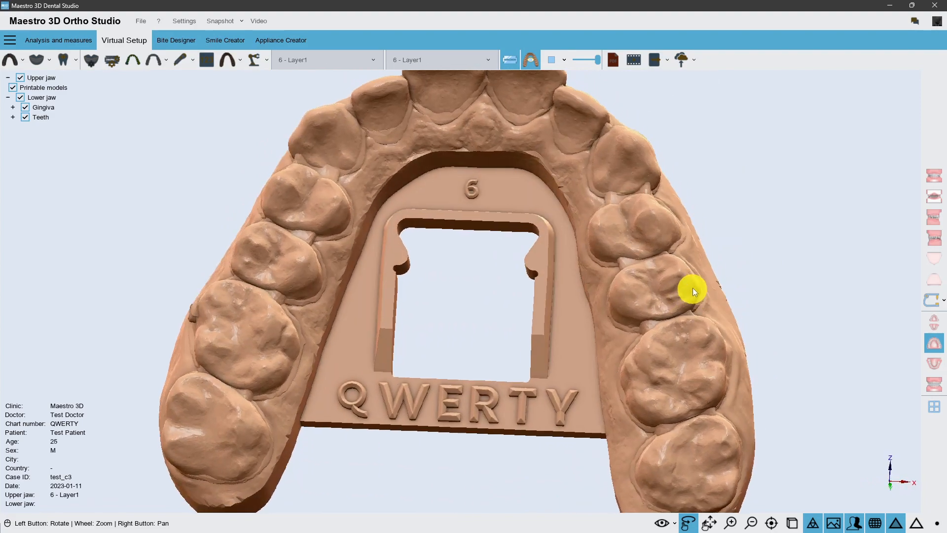
pyautogui.click(551, 59)
pyautogui.scroll(-3, 529, 248)
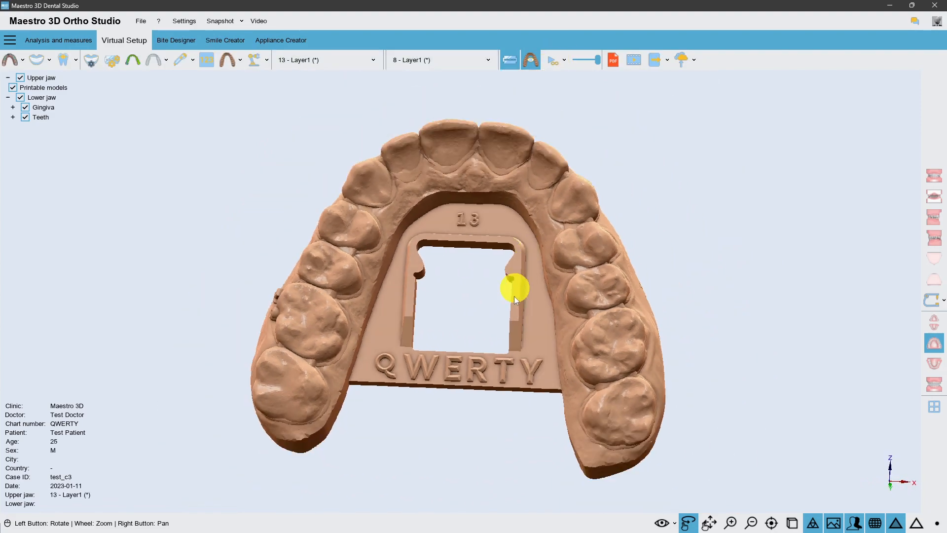
# Start a printable models export for the upper jaw and enable the aligner trimming option.
pyautogui.moveTo(514, 296); pyautogui.dragTo(407, 306)
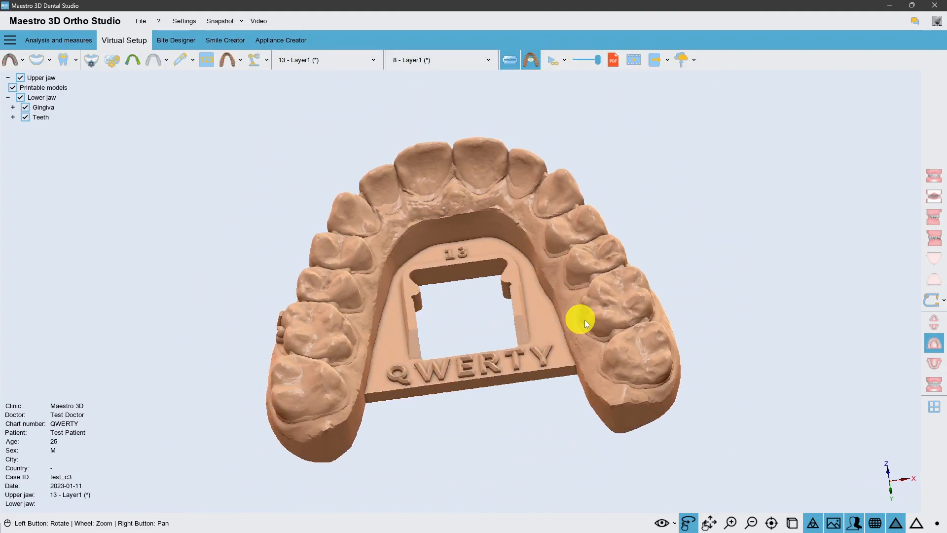
pyautogui.moveTo(586, 324)
pyautogui.mouseDown()
pyautogui.moveTo(698, 272)
pyautogui.moveTo(591, 336)
pyautogui.mouseUp()
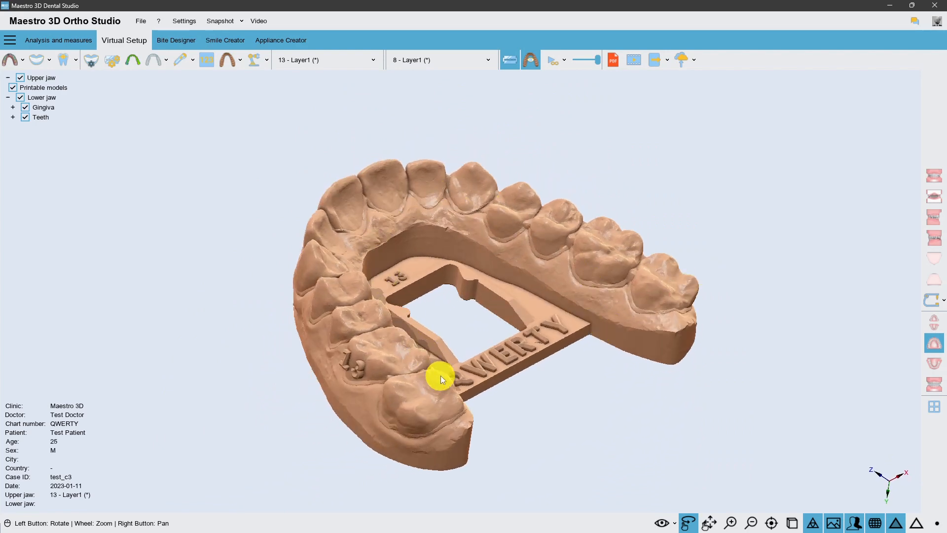
pyautogui.click(668, 64)
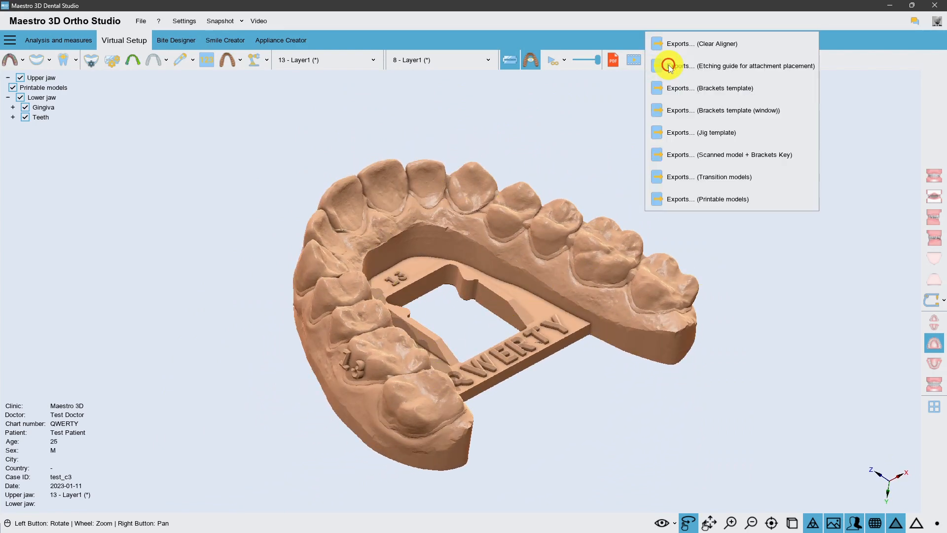
pyautogui.click(782, 200)
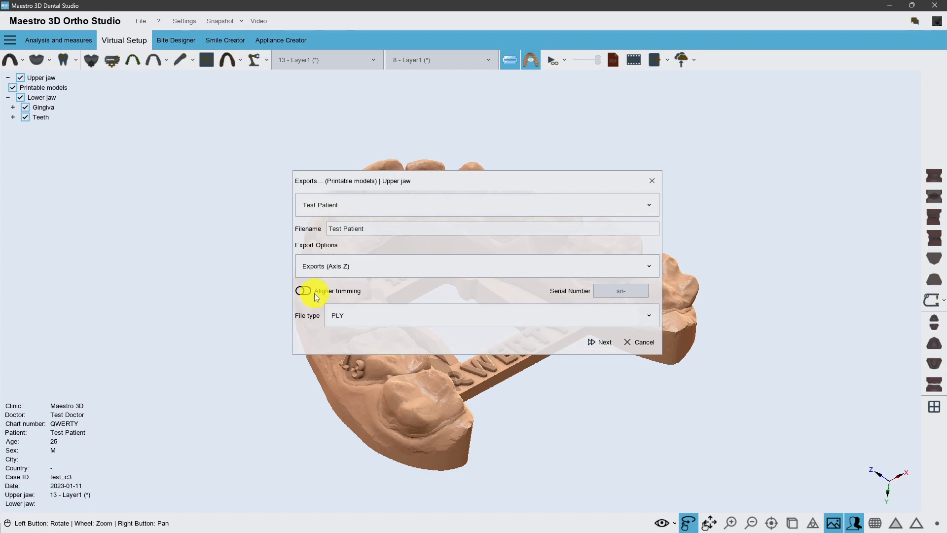
pyautogui.moveTo(290, 278)
pyautogui.mouseDown()
pyautogui.moveTo(287, 301)
pyautogui.moveTo(336, 305)
pyautogui.mouseUp()
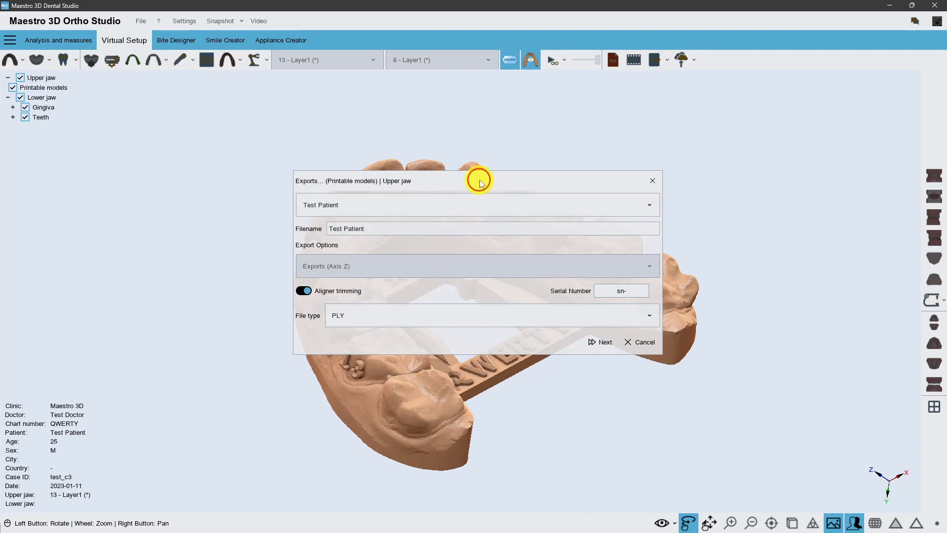
pyautogui.moveTo(482, 180); pyautogui.dragTo(496, 130)
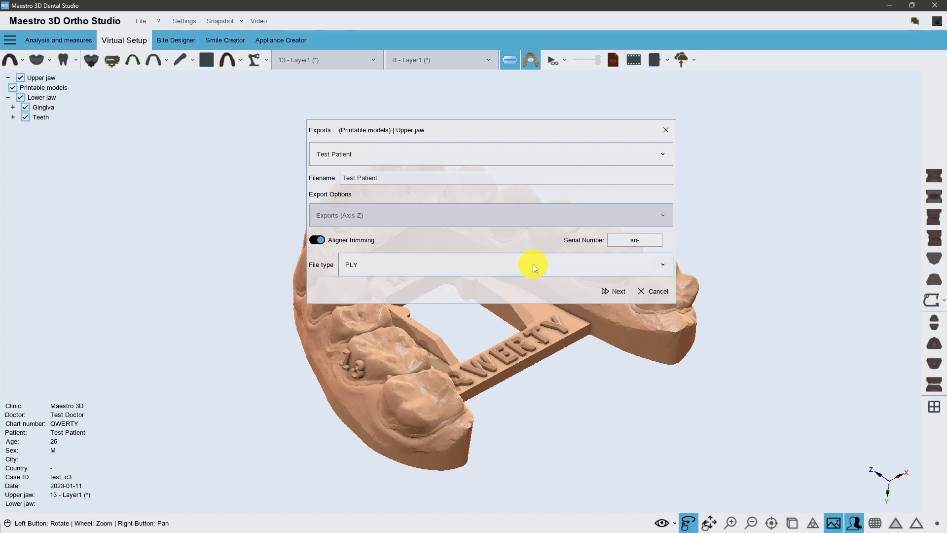
# Open the serial number of the aligner trimming export for editing, with its existing text selected.
pyautogui.click(647, 244)
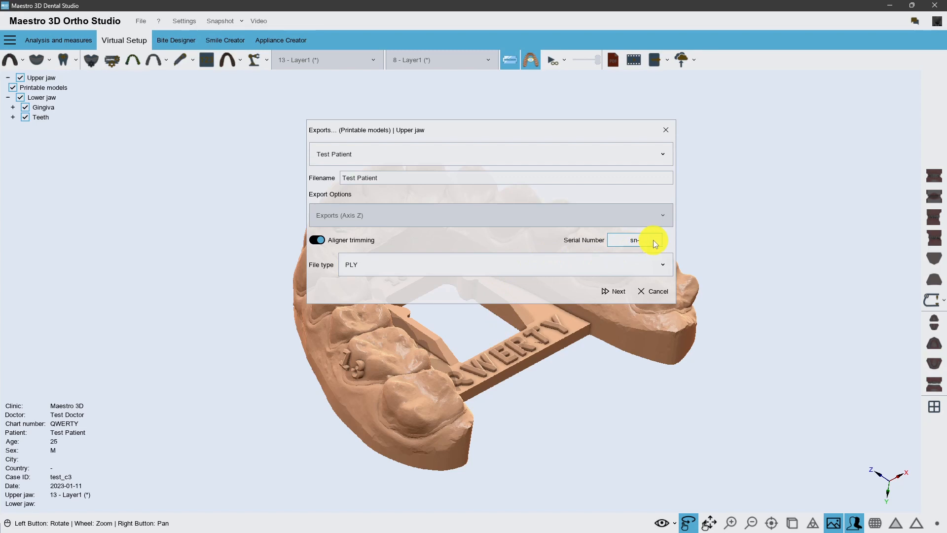
pyautogui.doubleClick(655, 242)
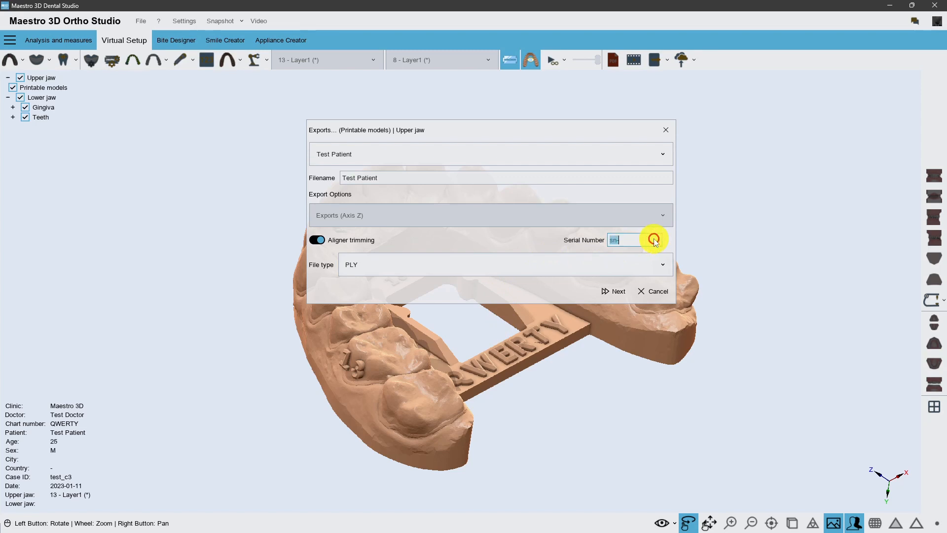